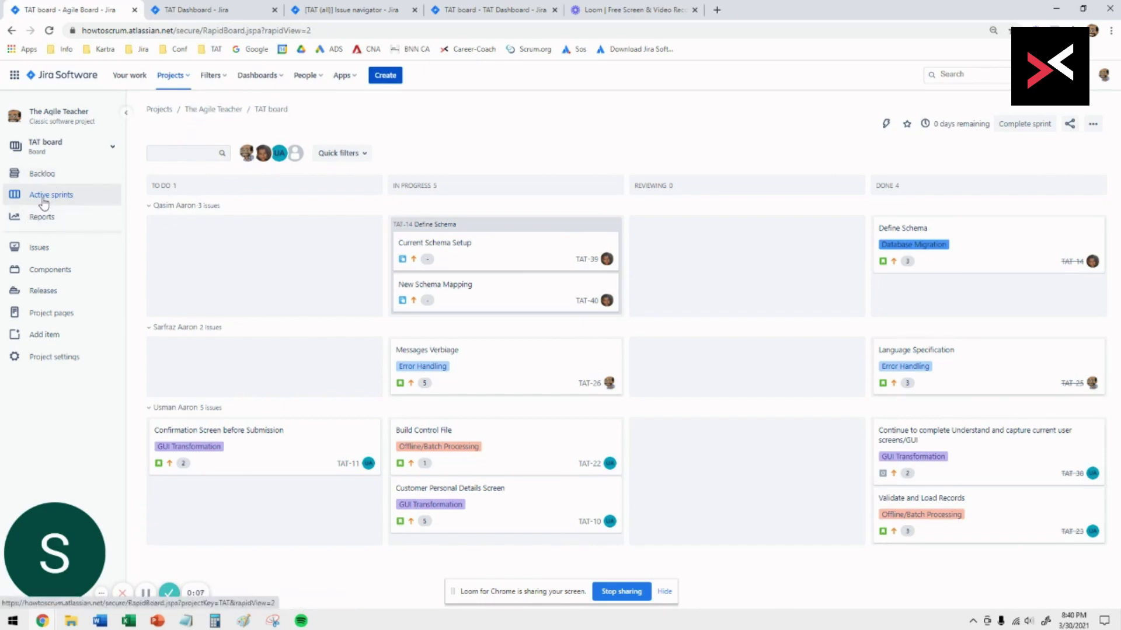
Collapse, then re-expand, each of the three assignee swimlanes on the TAT board.
left_click(148, 208)
left_click(149, 227)
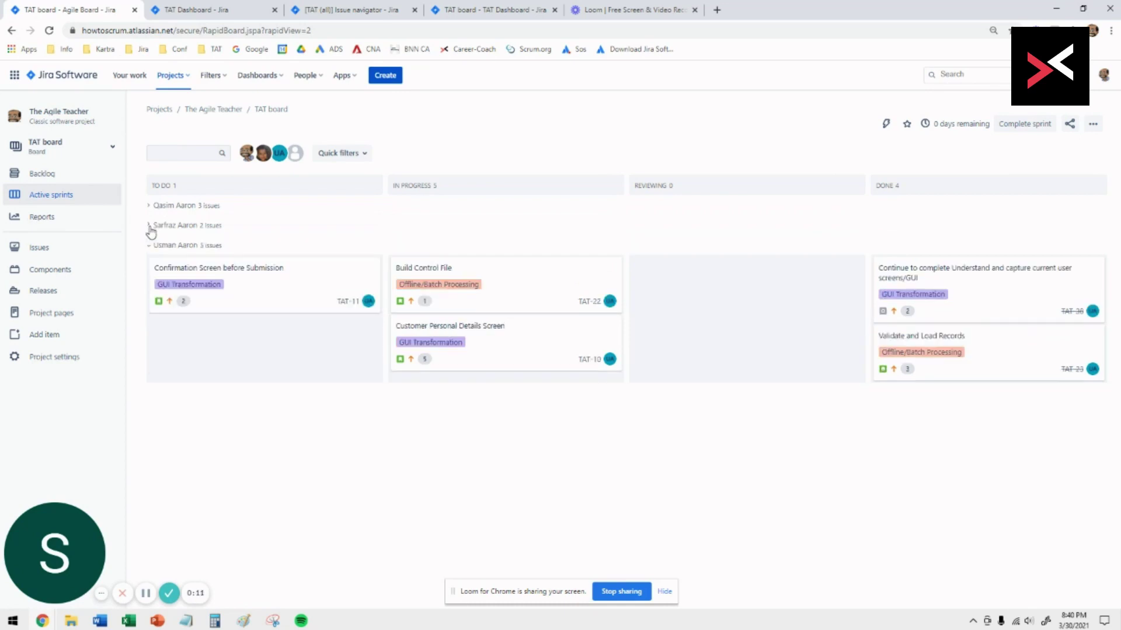
left_click(149, 247)
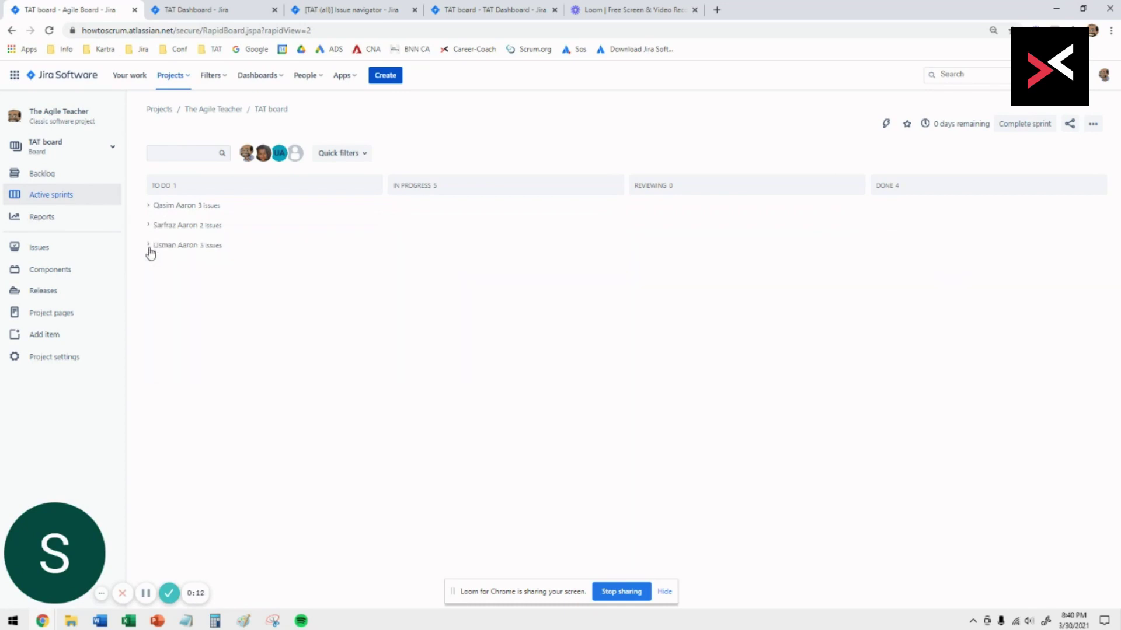
left_click(149, 206)
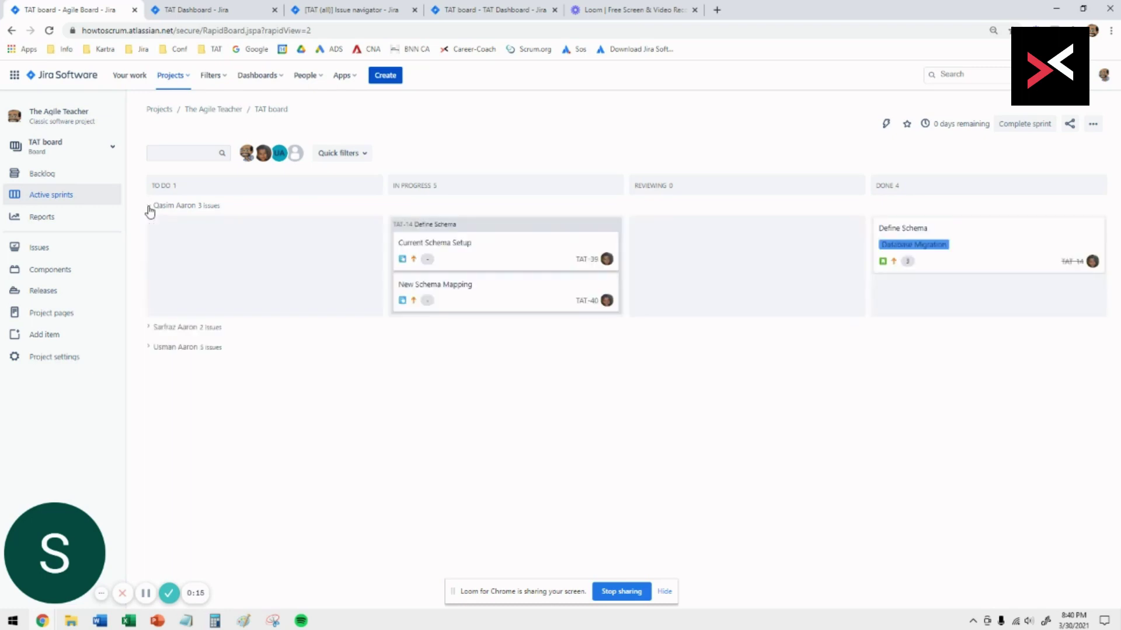
left_click(150, 328)
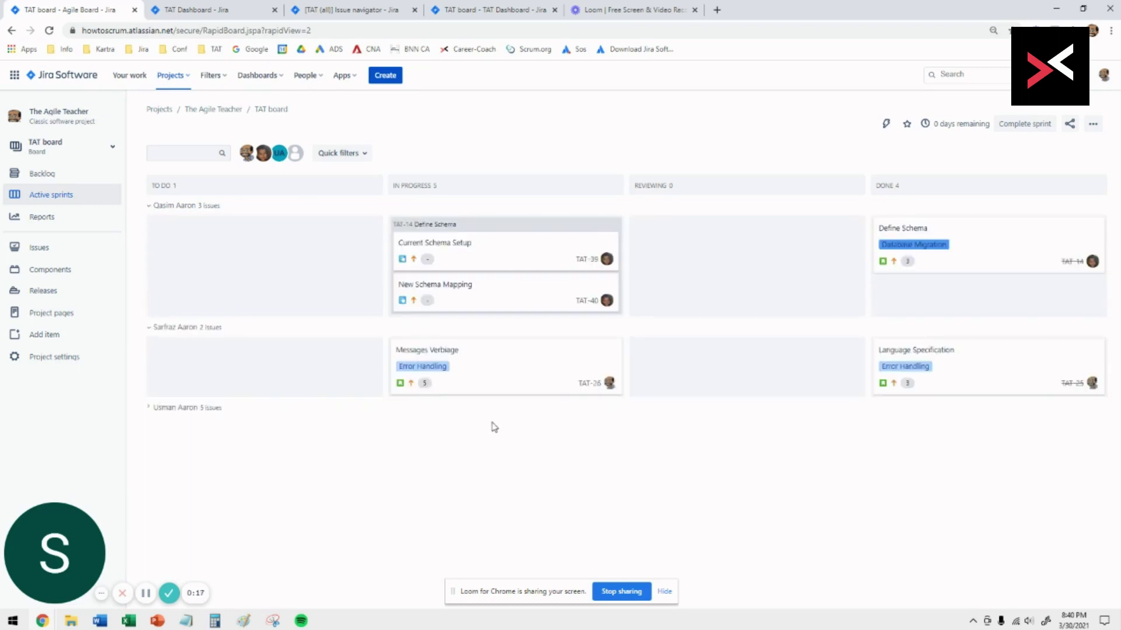
left_click(148, 411)
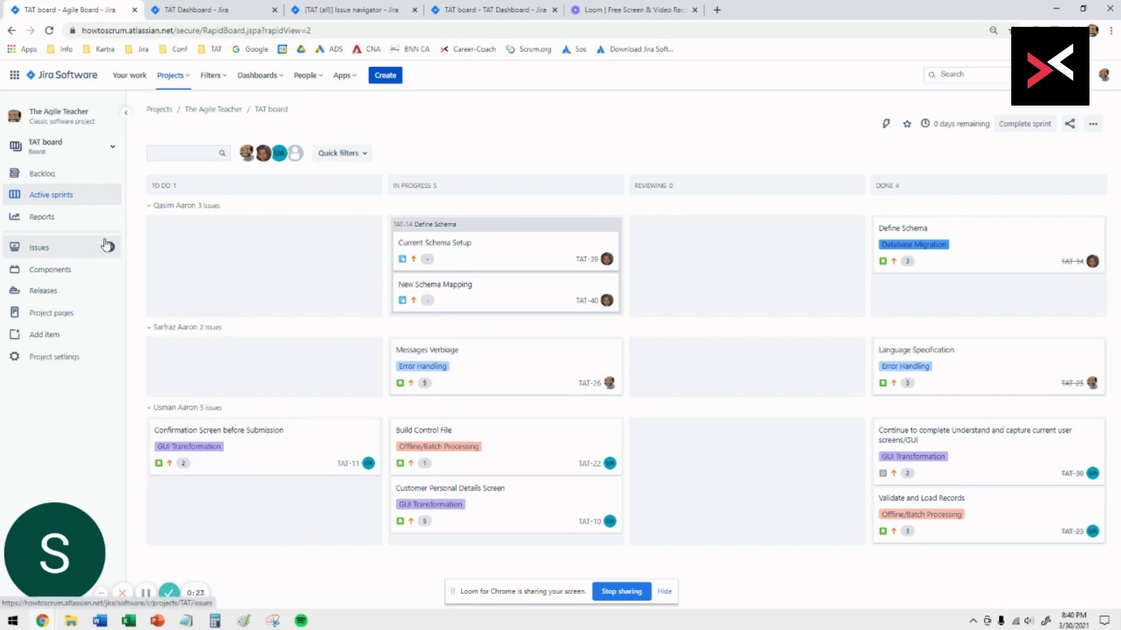
Review the TAT Dashboard, highlighting its title and the TAT Sprint 2 burndown, then open the Issue navigator.
left_click(209, 12)
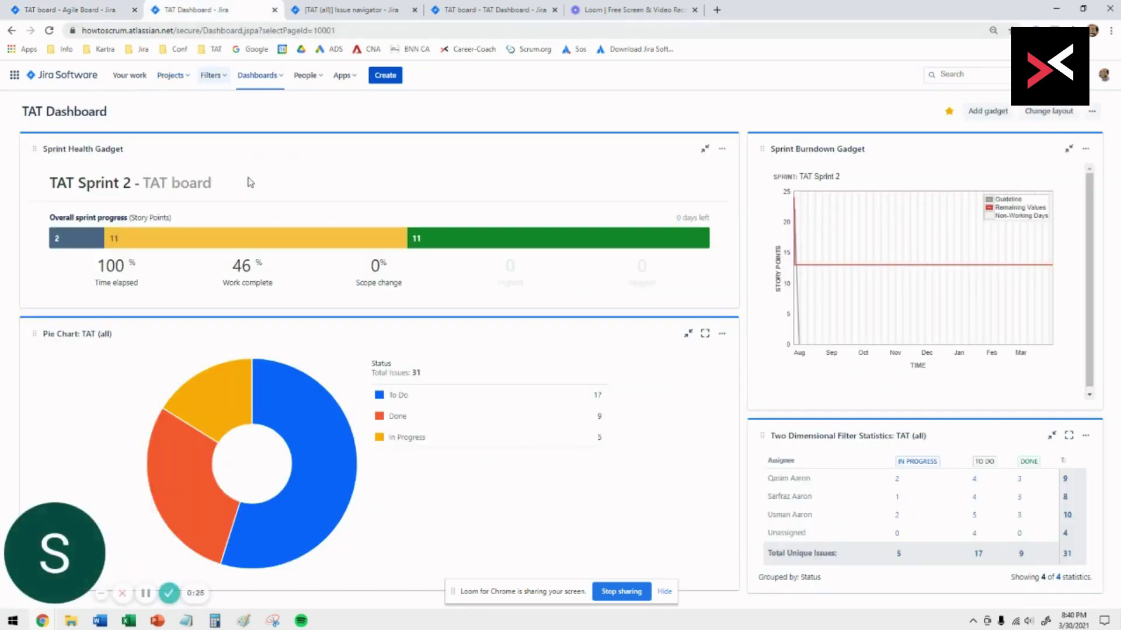
left_click_drag(24, 113, 123, 124)
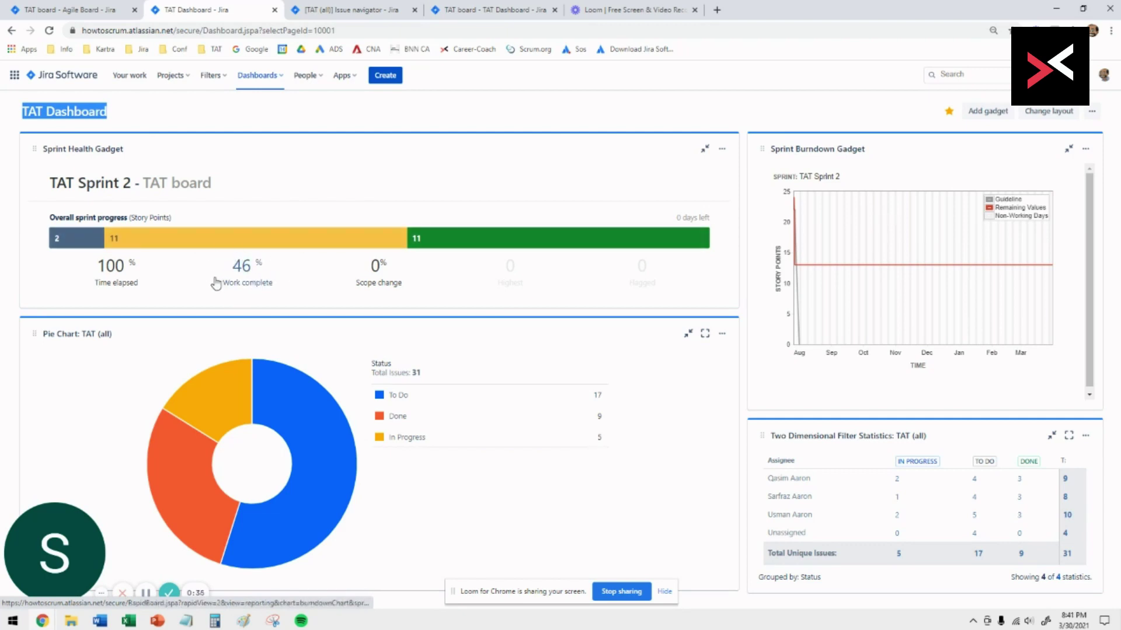
mouse_move(316, 394)
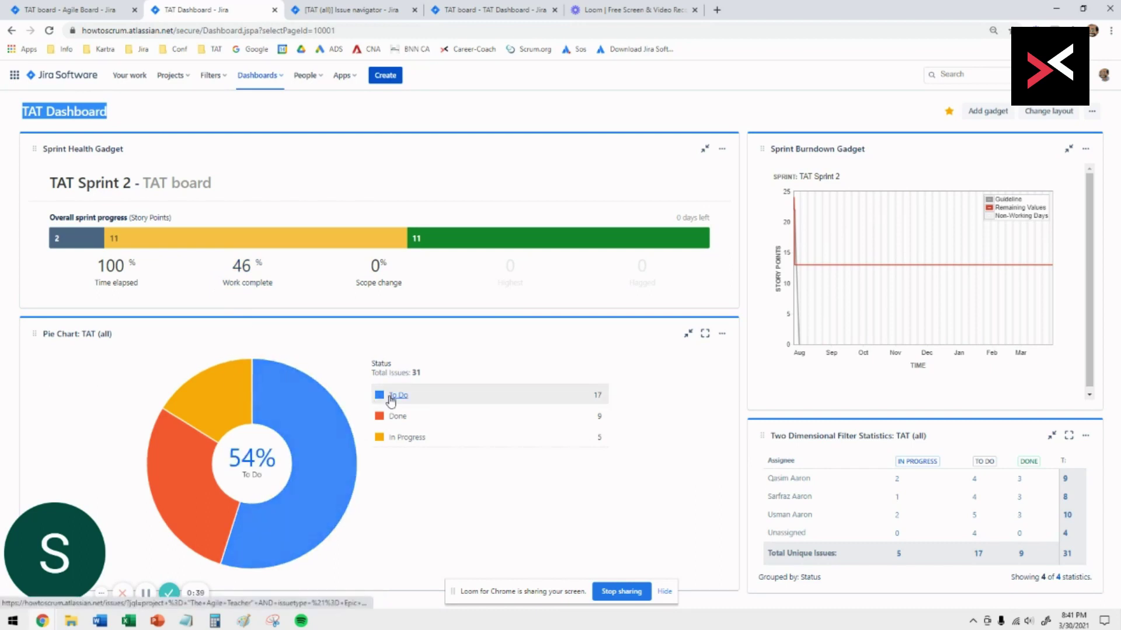
mouse_move(204, 400)
mouse_move(186, 474)
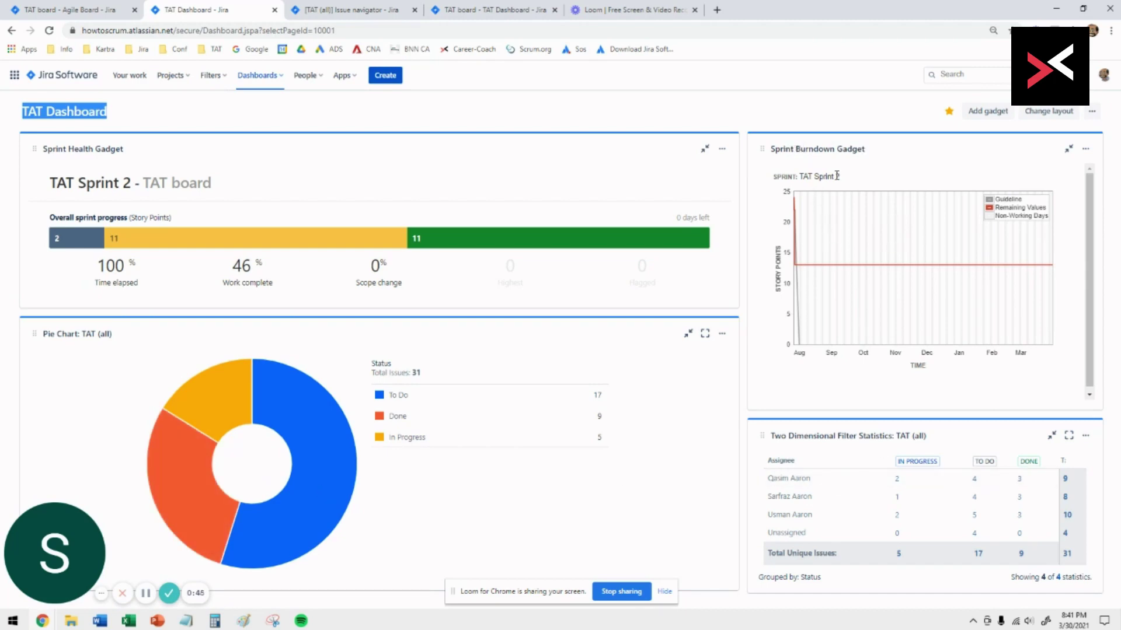
left_click_drag(842, 181, 801, 210)
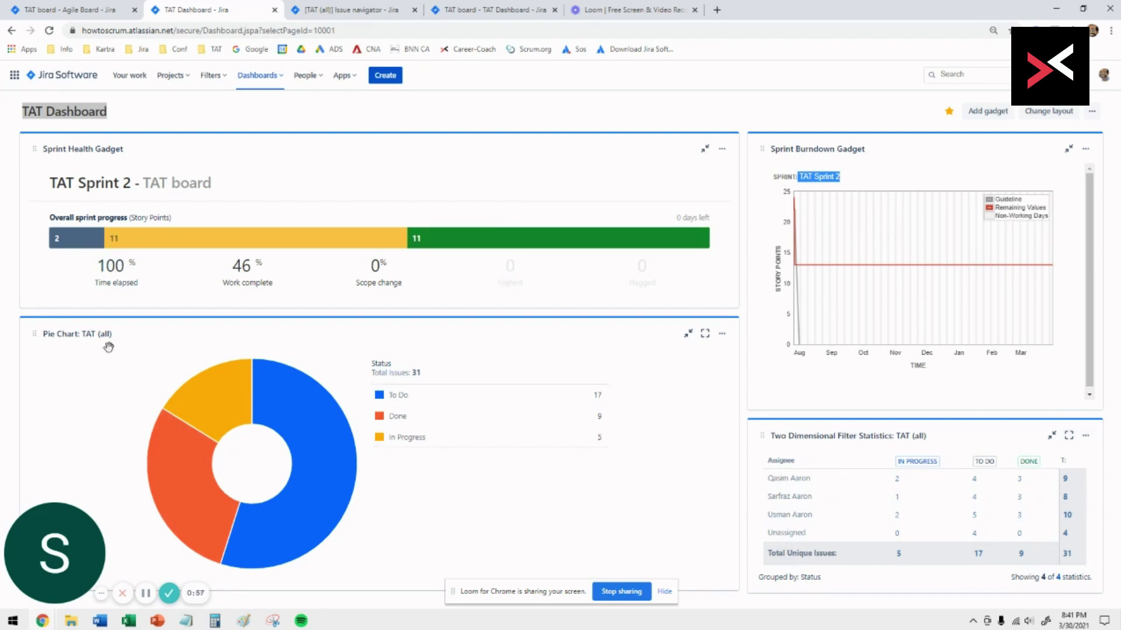
left_click(665, 591)
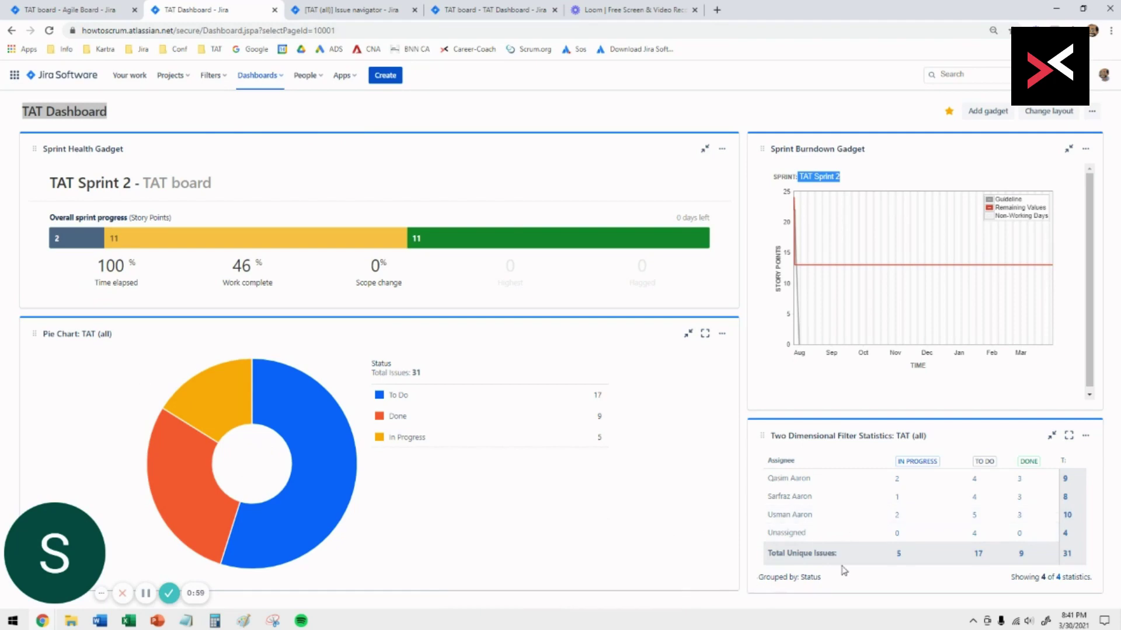
left_click(348, 12)
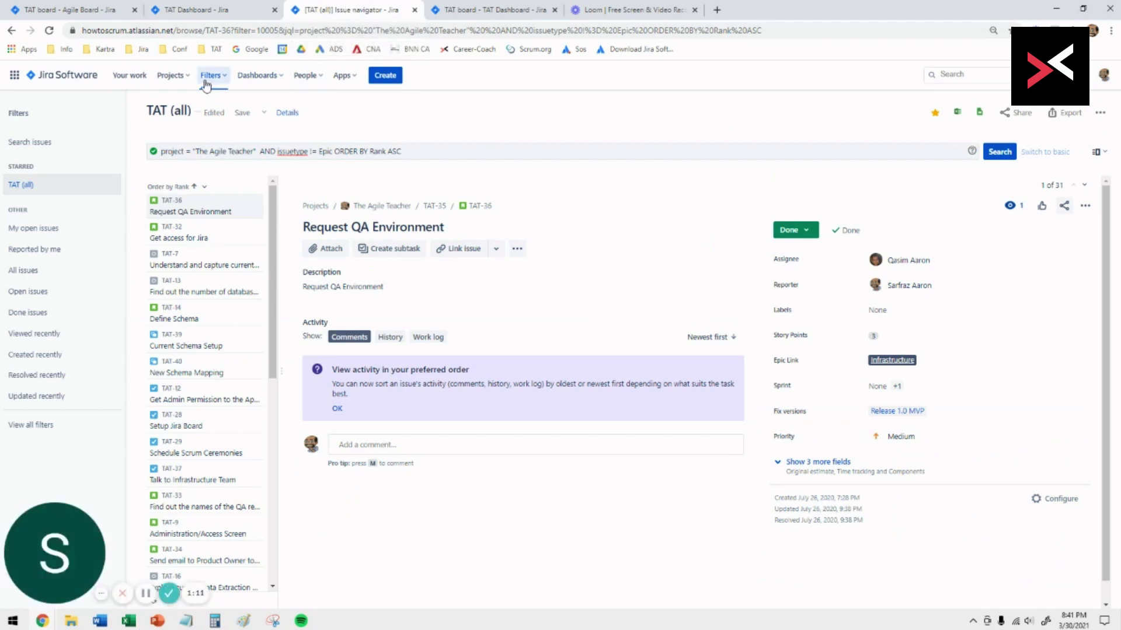
left_click_drag(162, 154, 334, 155)
left_click(307, 154)
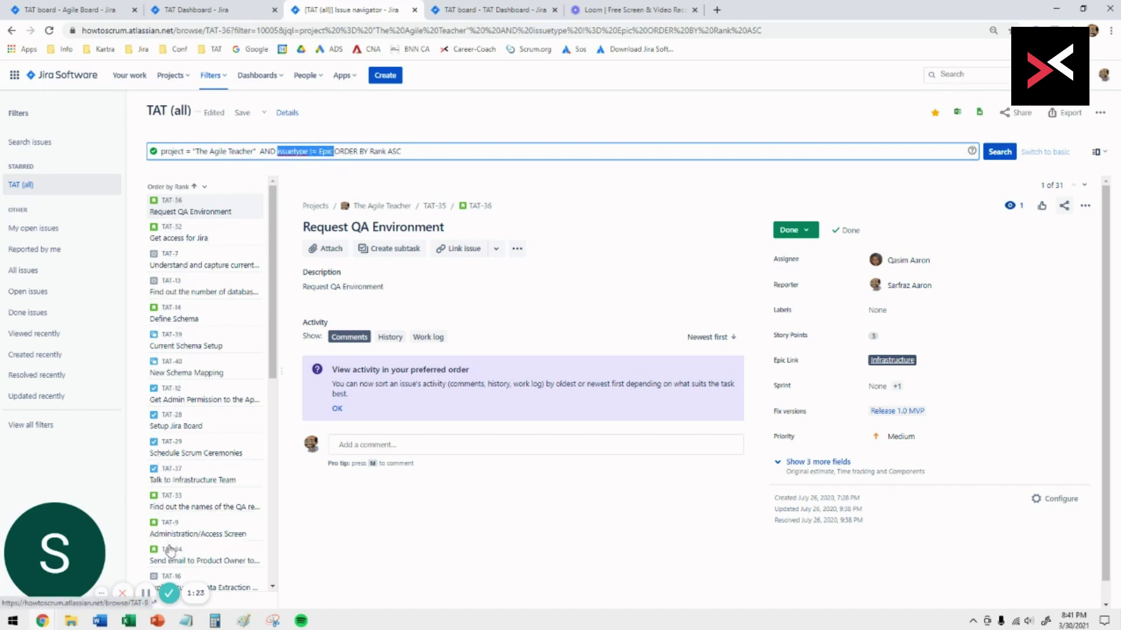
left_click(429, 147)
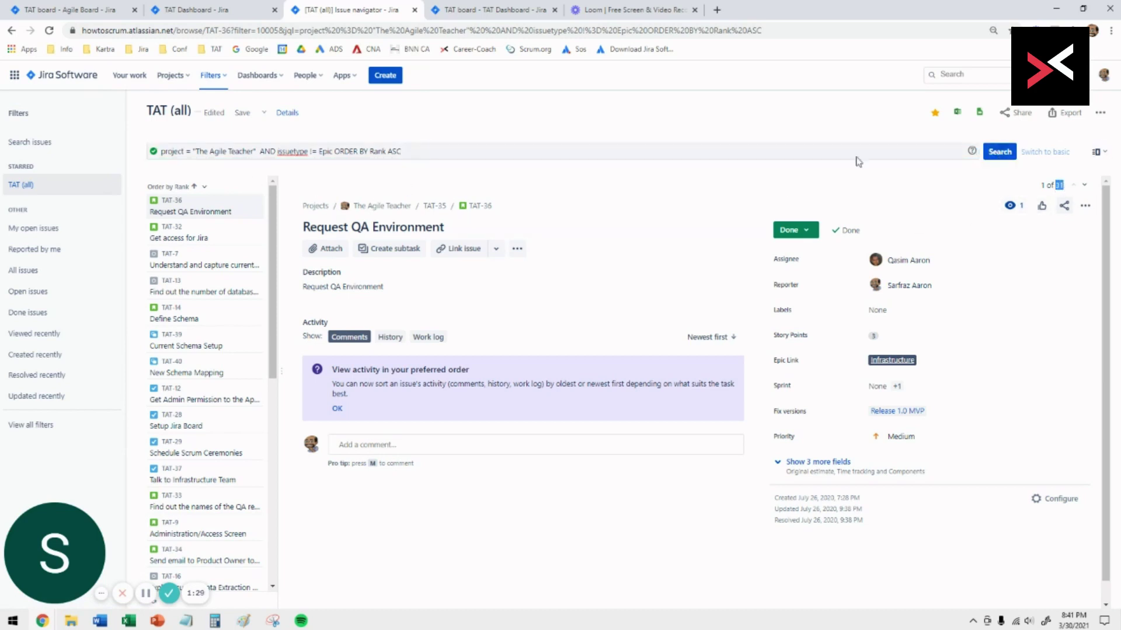
left_click(193, 10)
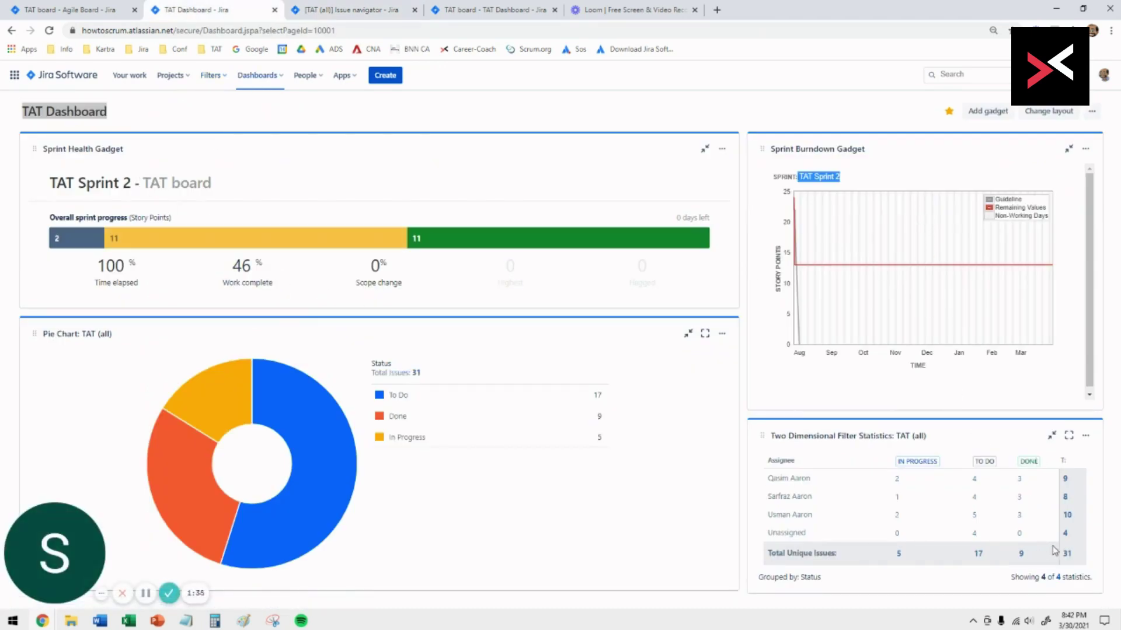
left_click(1068, 556)
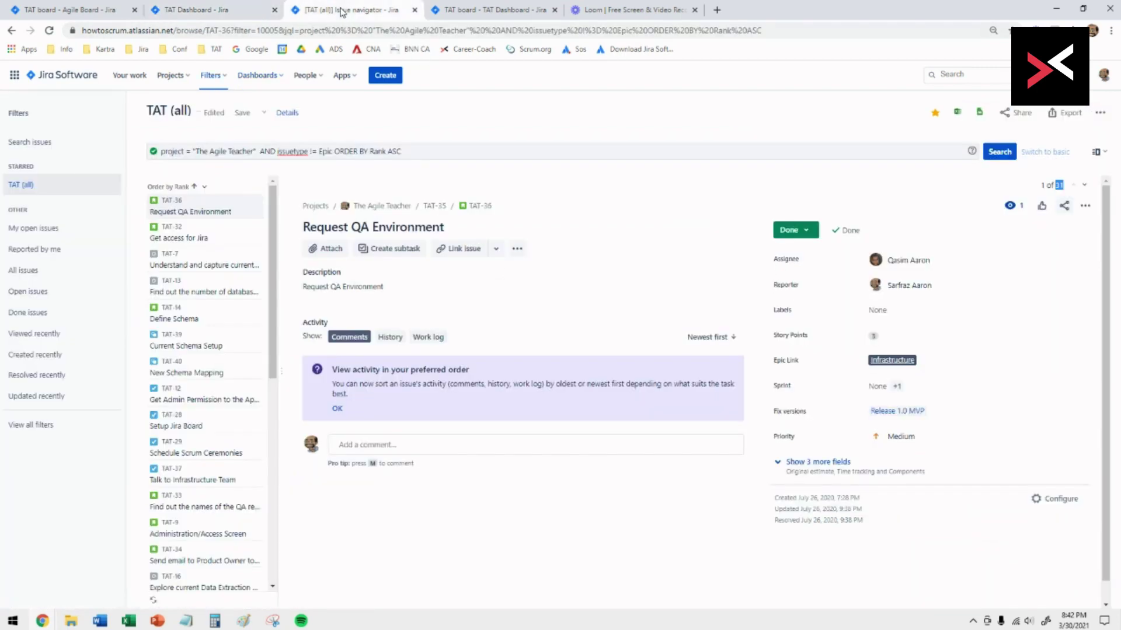
Create a private dashboard named 'TAT New Dashboard', reusing that name as its description.
left_click(470, 16)
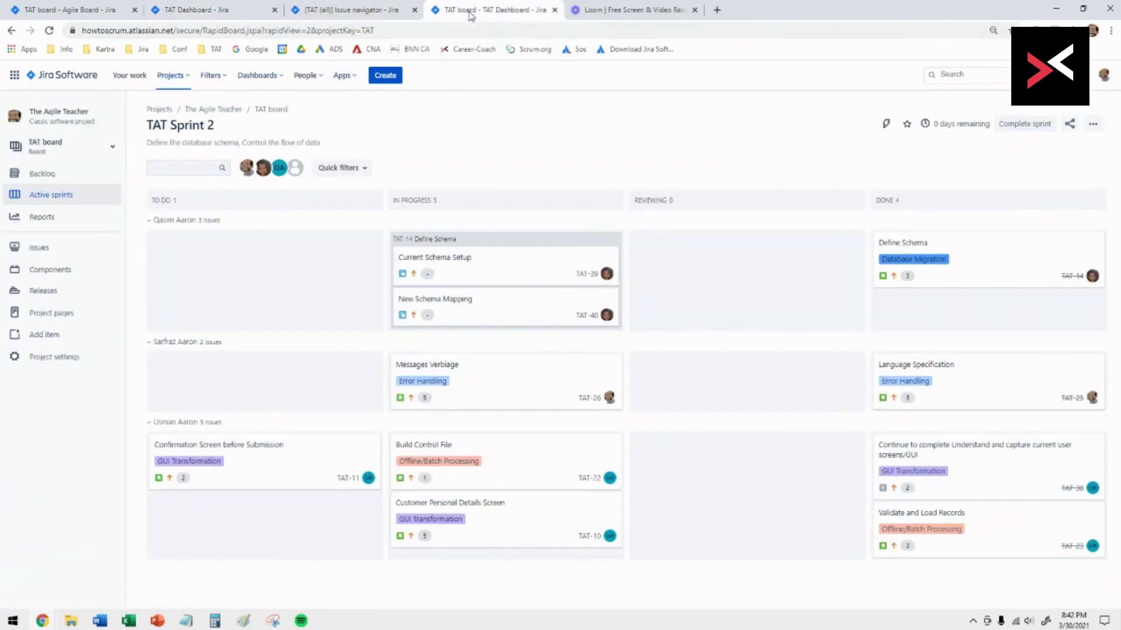
left_click(252, 78)
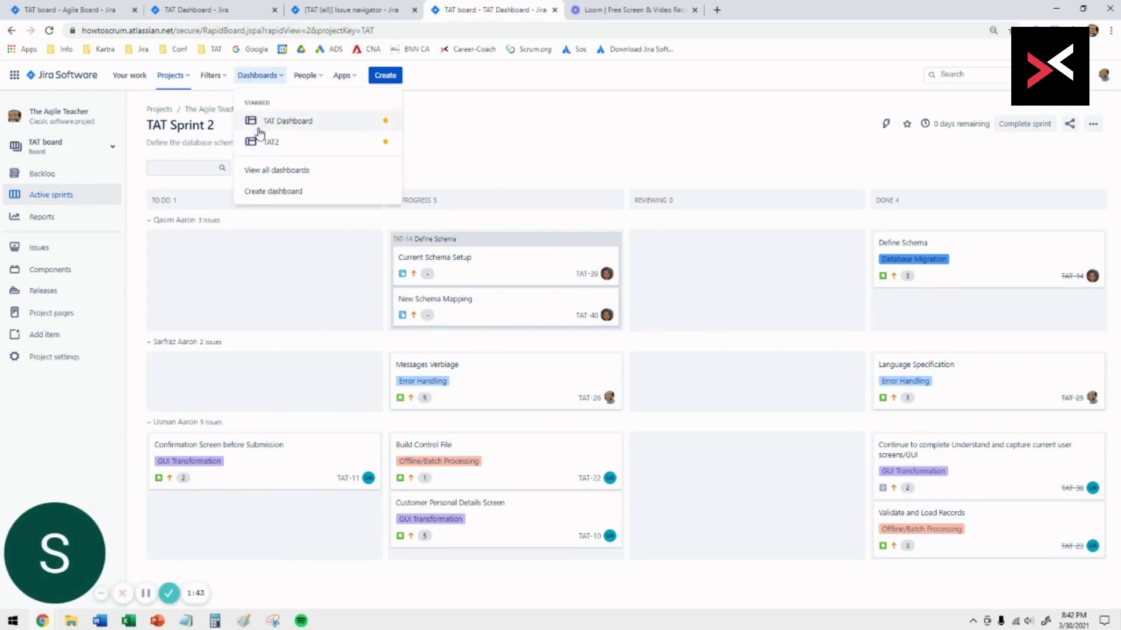
left_click(271, 193)
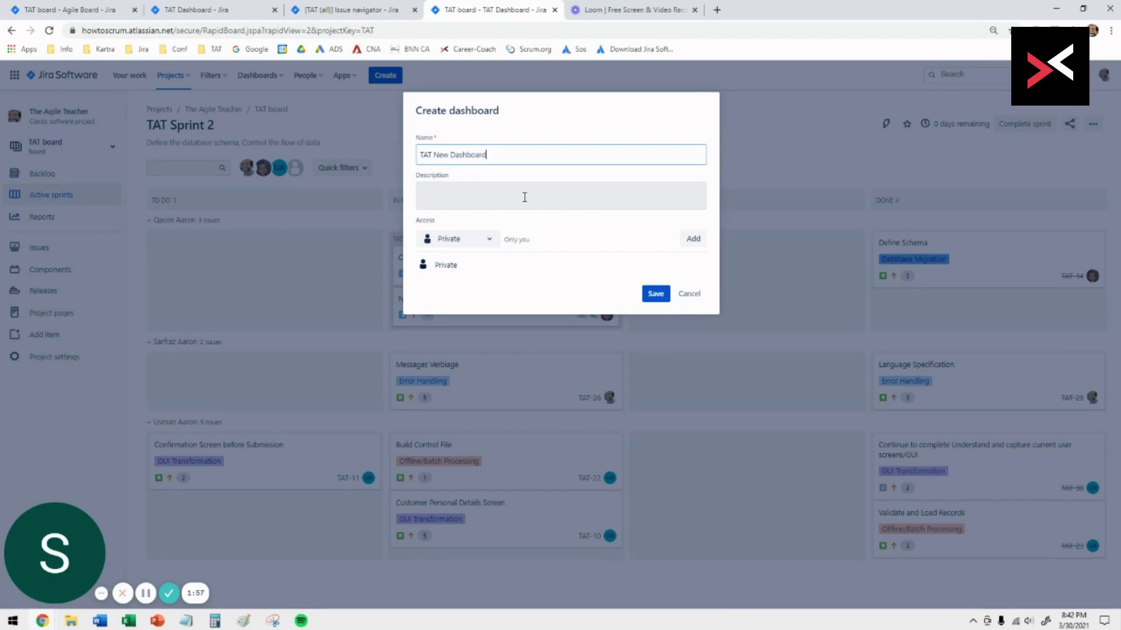
left_click_drag(504, 155, 401, 171)
key("ctrl+c")
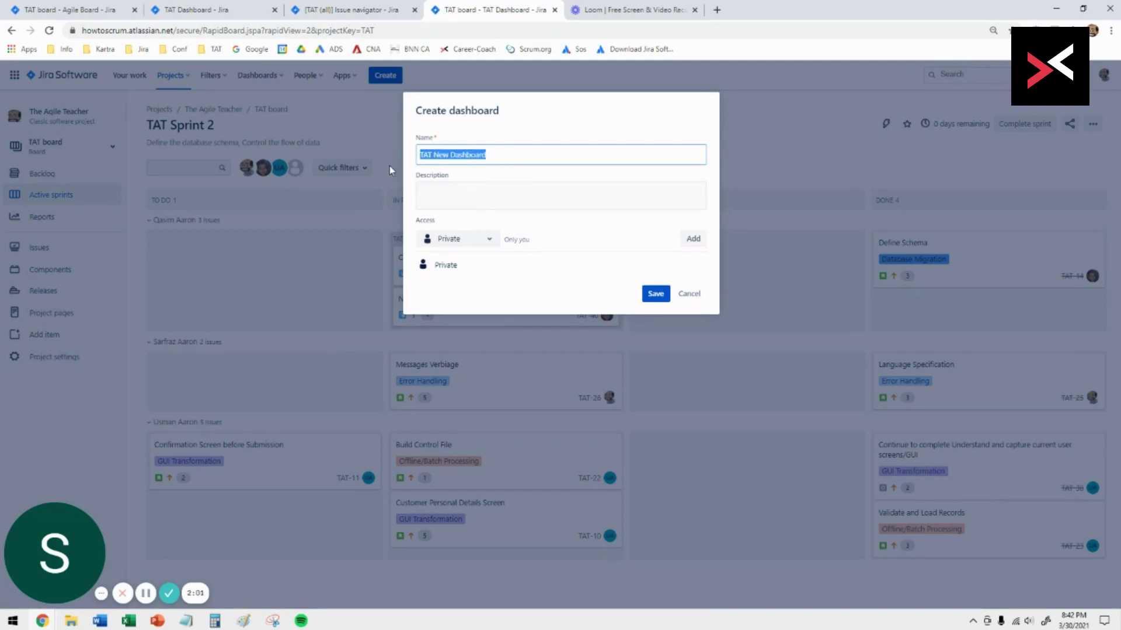
left_click(439, 193)
key("ctrl+v")
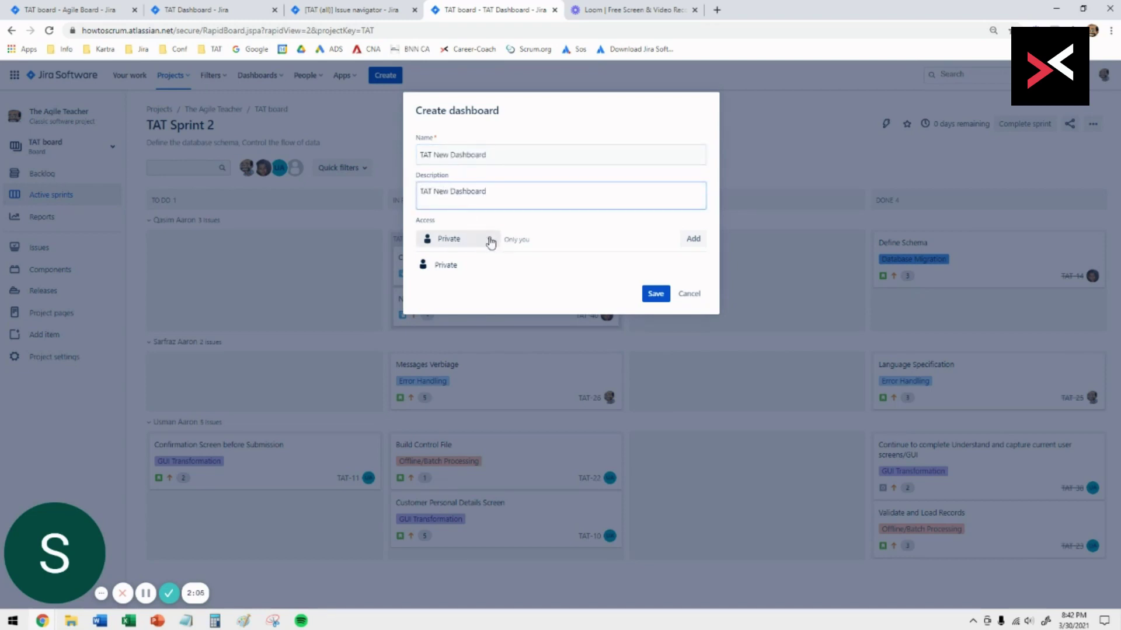
left_click(489, 240)
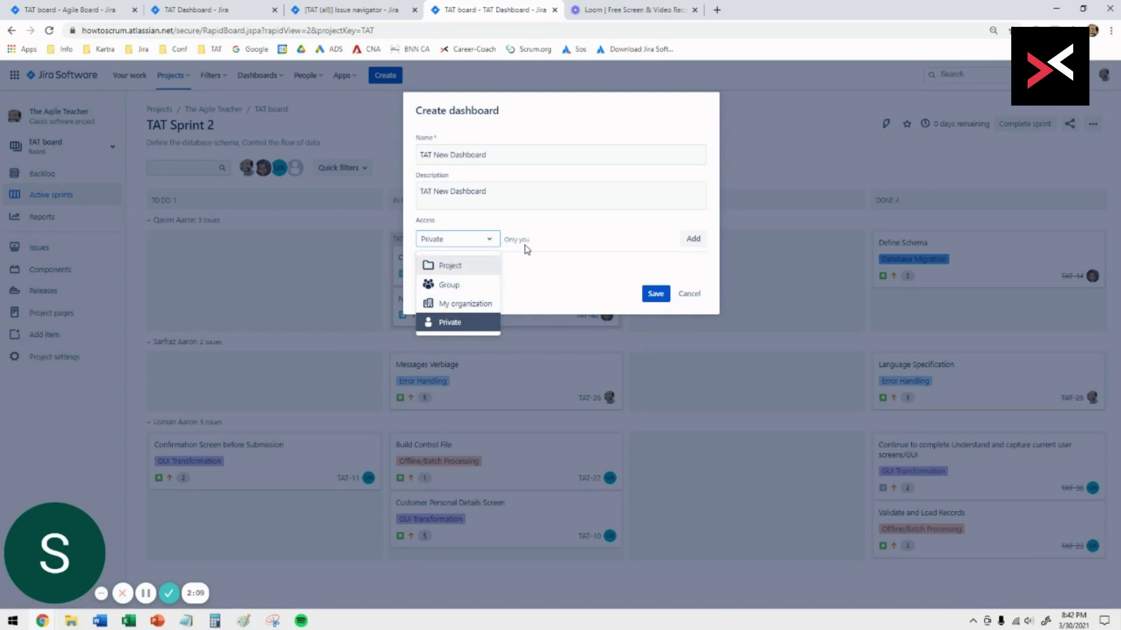
left_click(552, 246)
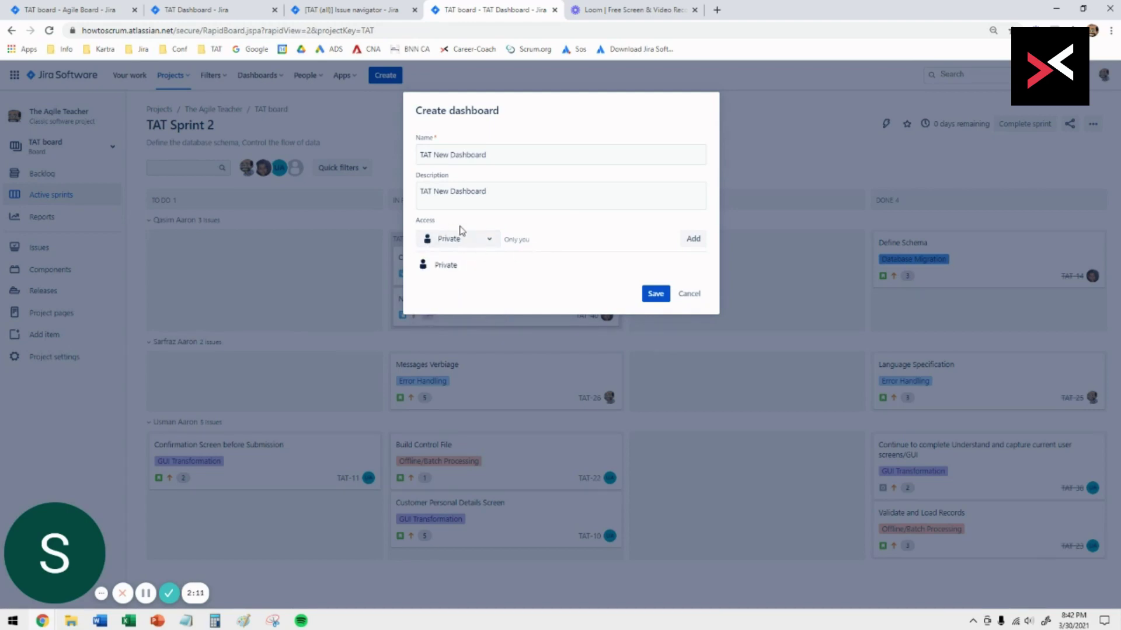
left_click(654, 295)
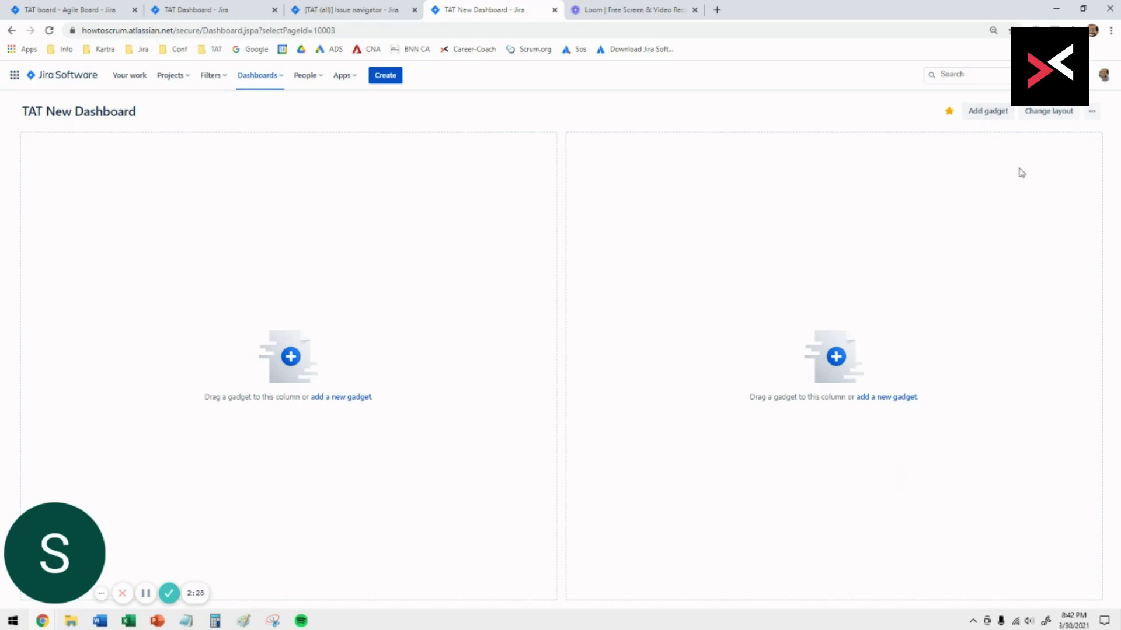
Try the one- and three-column layouts, then settle on the two-column layout.
left_click(1059, 116)
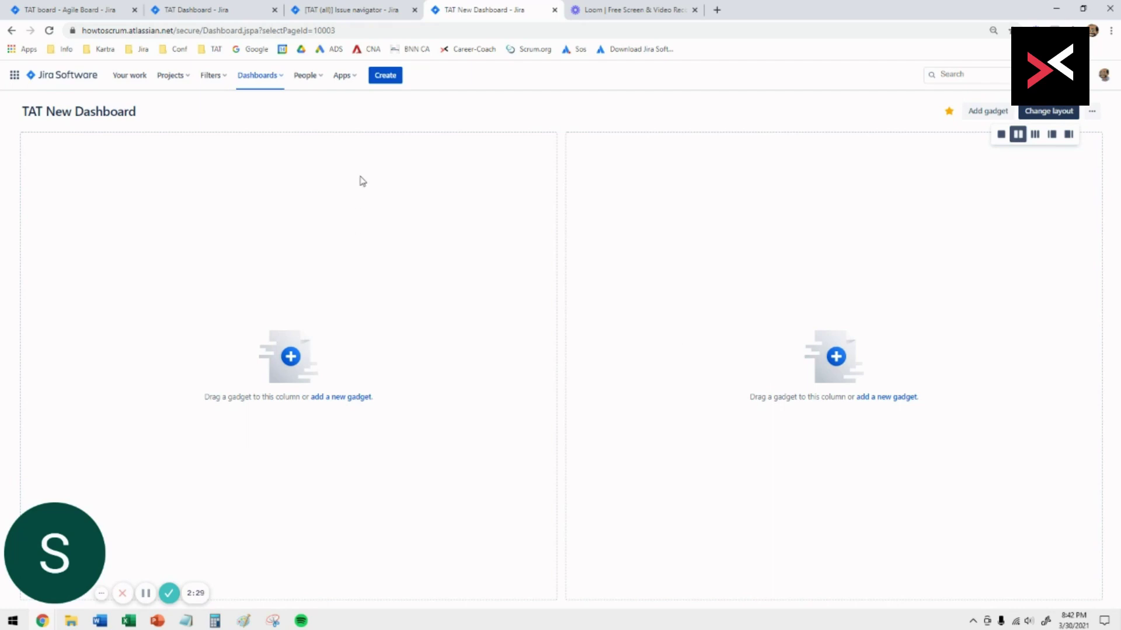
left_click(1000, 134)
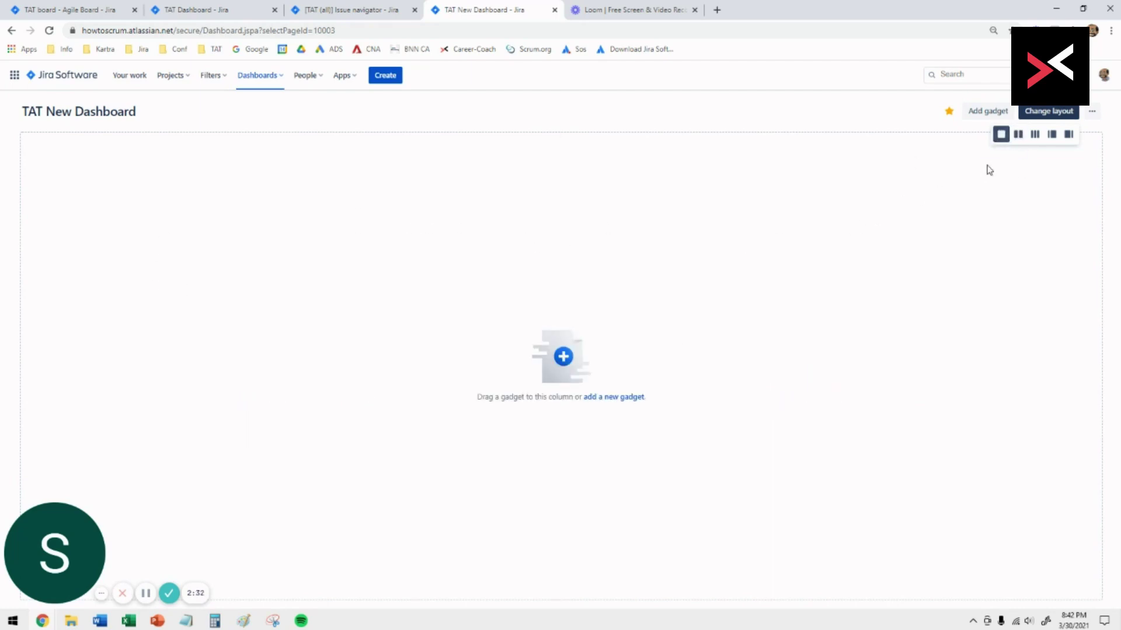
left_click(1018, 135)
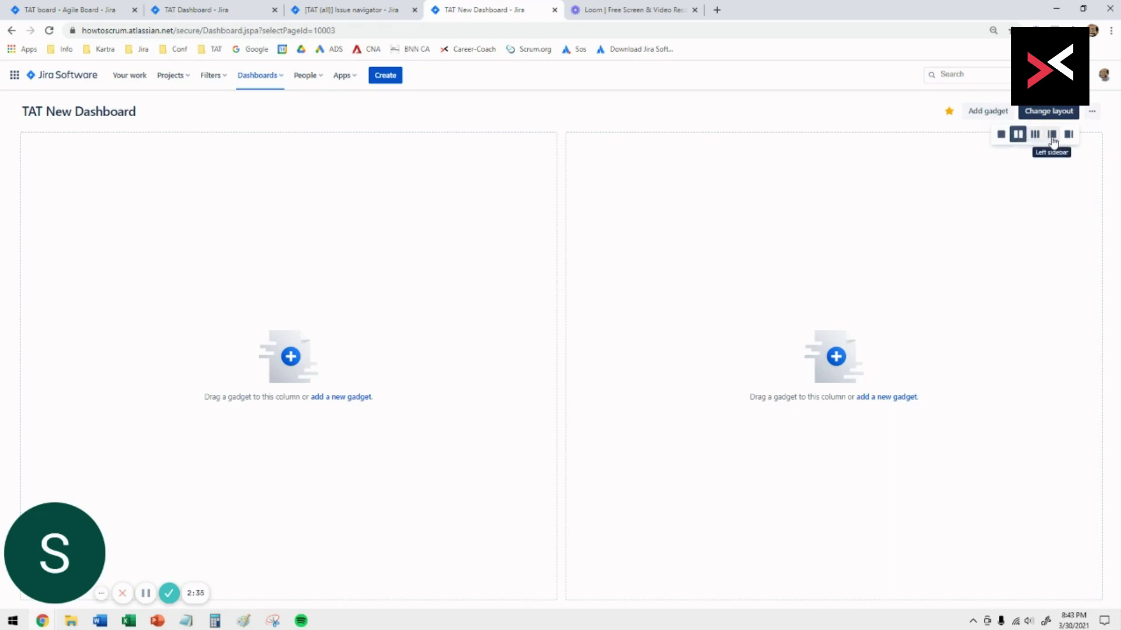
left_click(1035, 135)
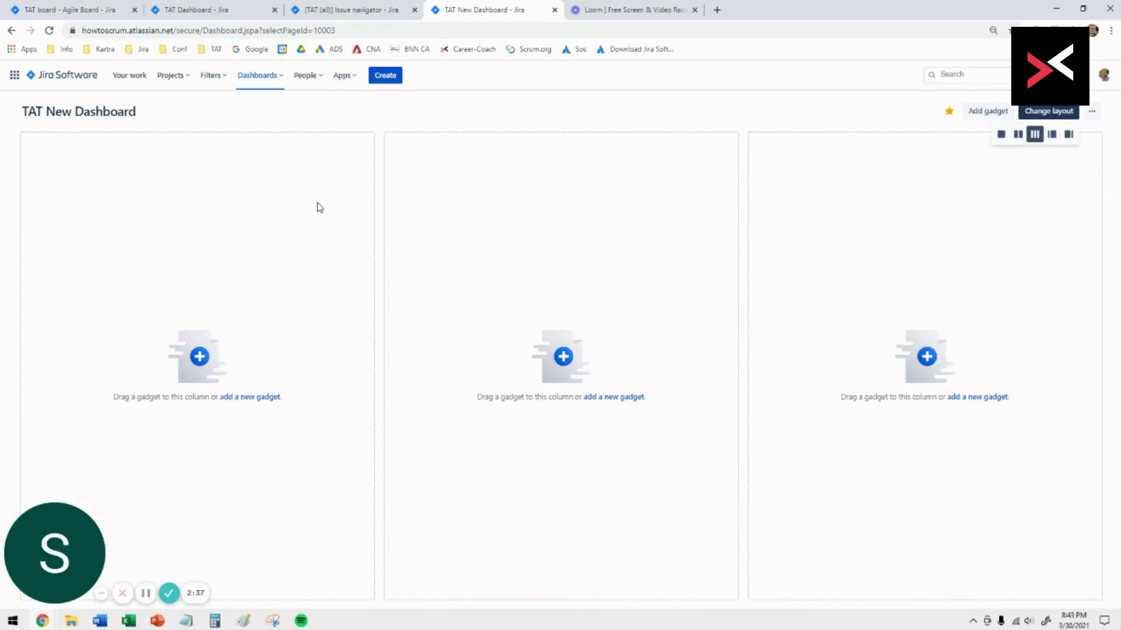
left_click(1018, 134)
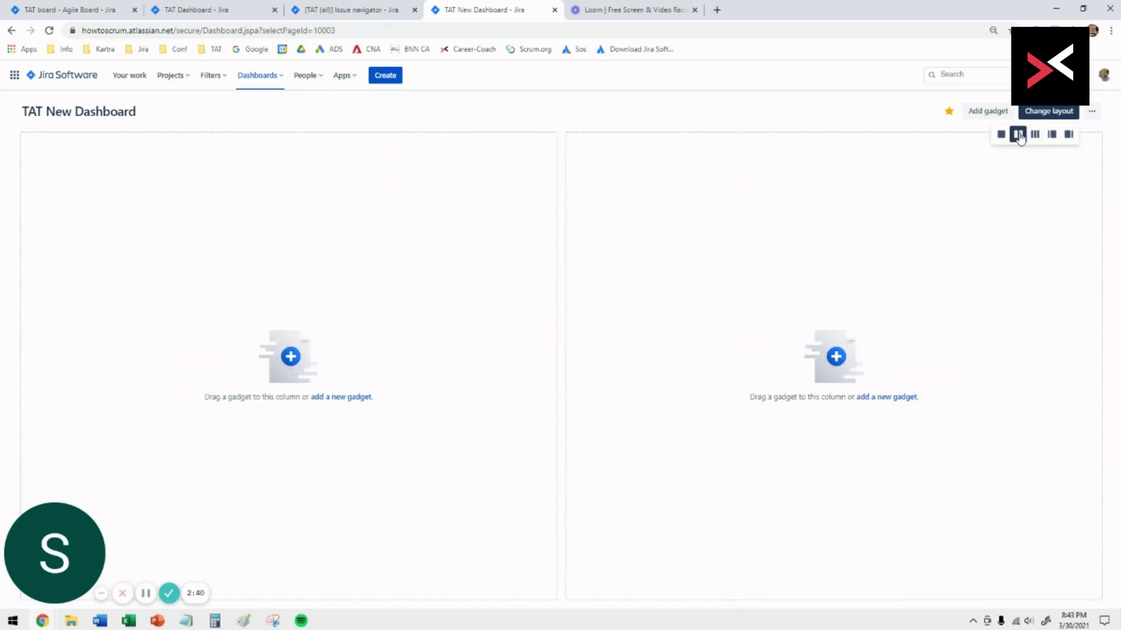
Add the Sprint Health Gadget from the full catalogue and save it to show HTS April 2020.
left_click(986, 109)
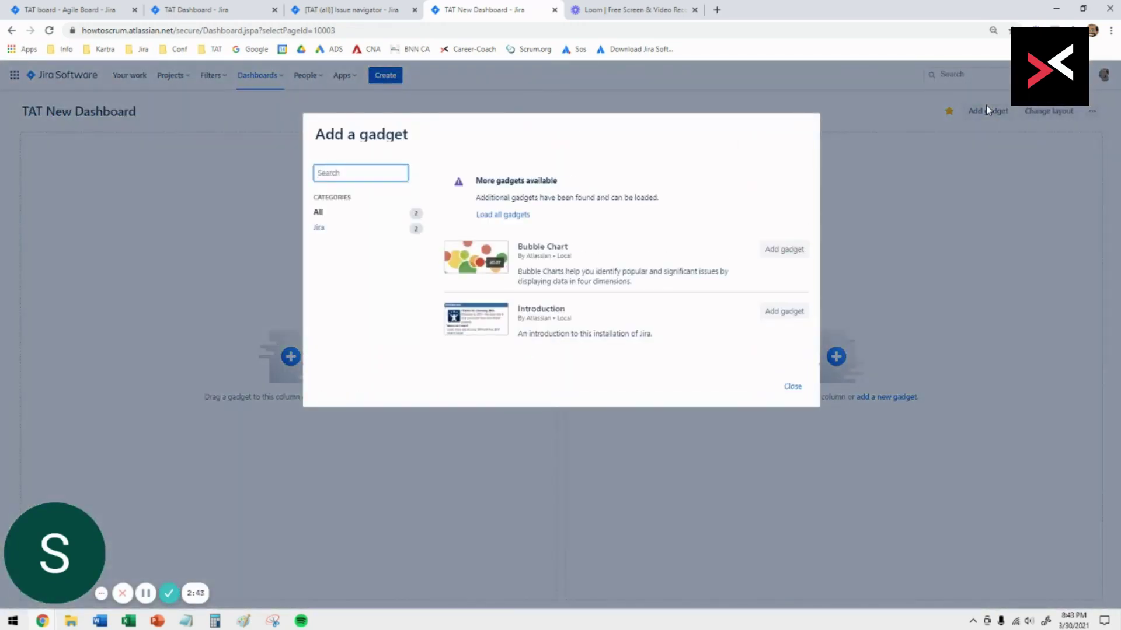
left_click(502, 215)
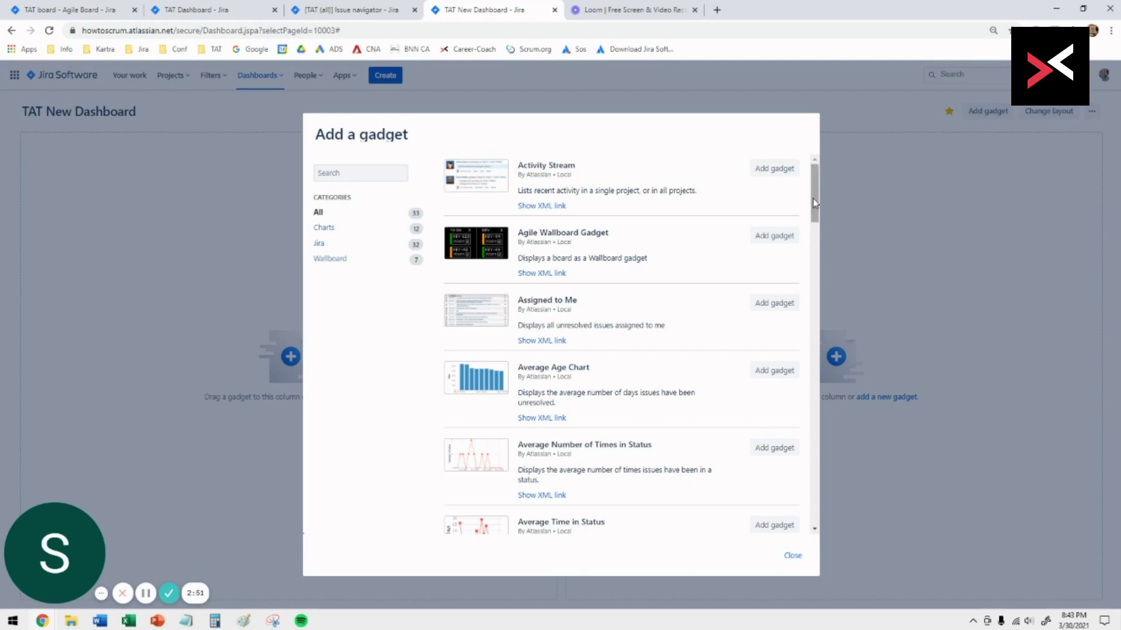
left_click_drag(812, 198, 815, 426)
left_click(774, 405)
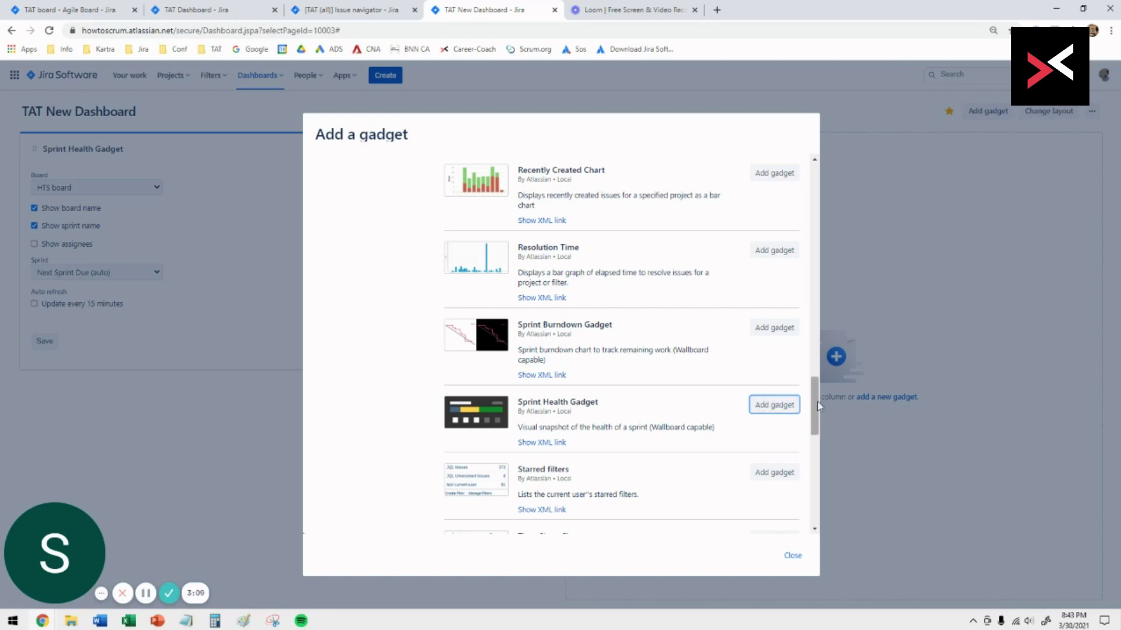
left_click(792, 556)
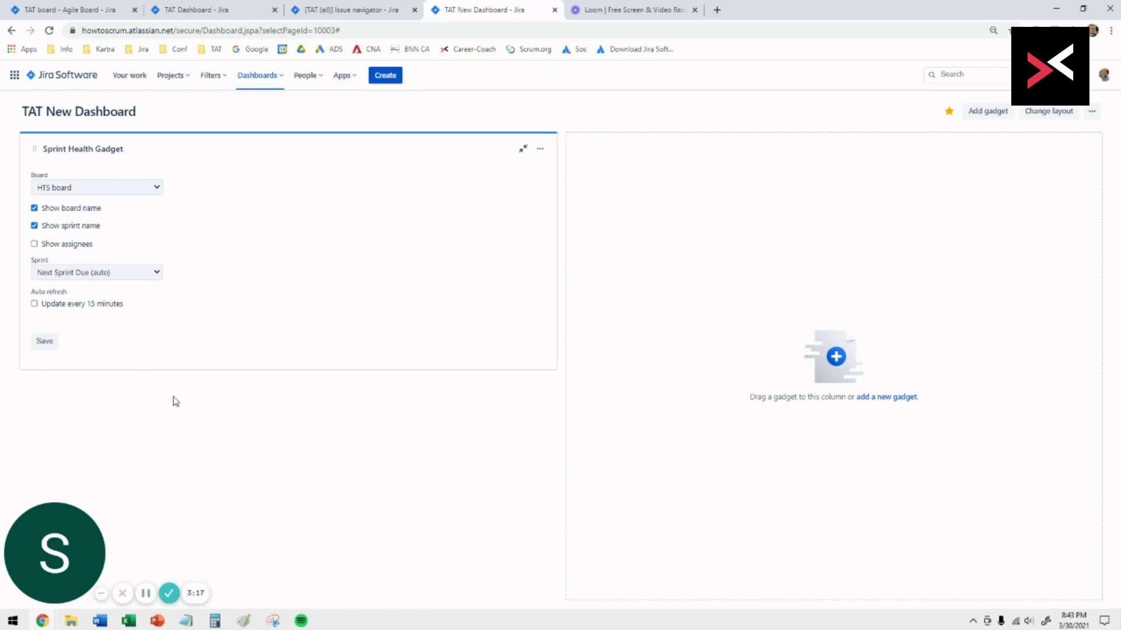
left_click(44, 342)
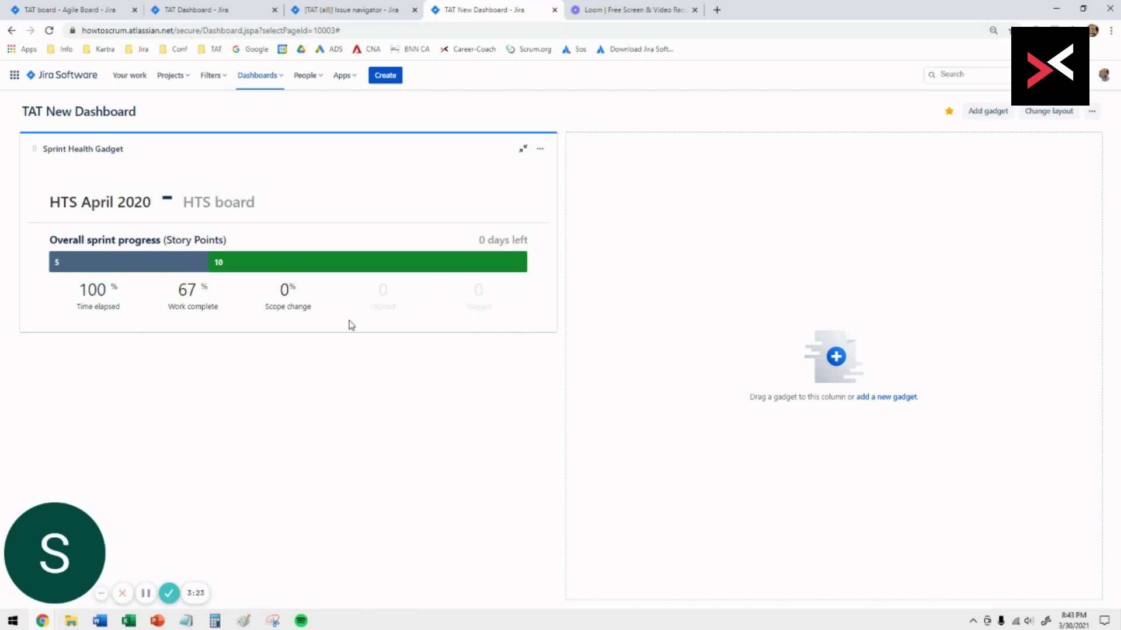
Add a Pie Chart gadget from the gadget catalogue.
left_click(996, 117)
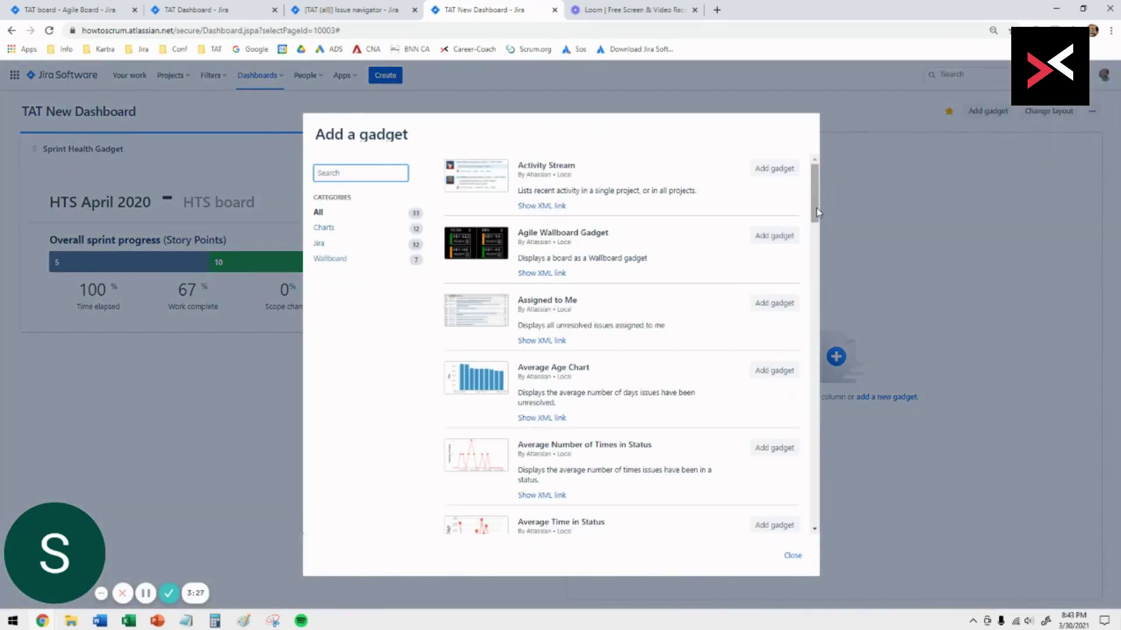
left_click_drag(817, 209, 835, 357)
left_click(774, 380)
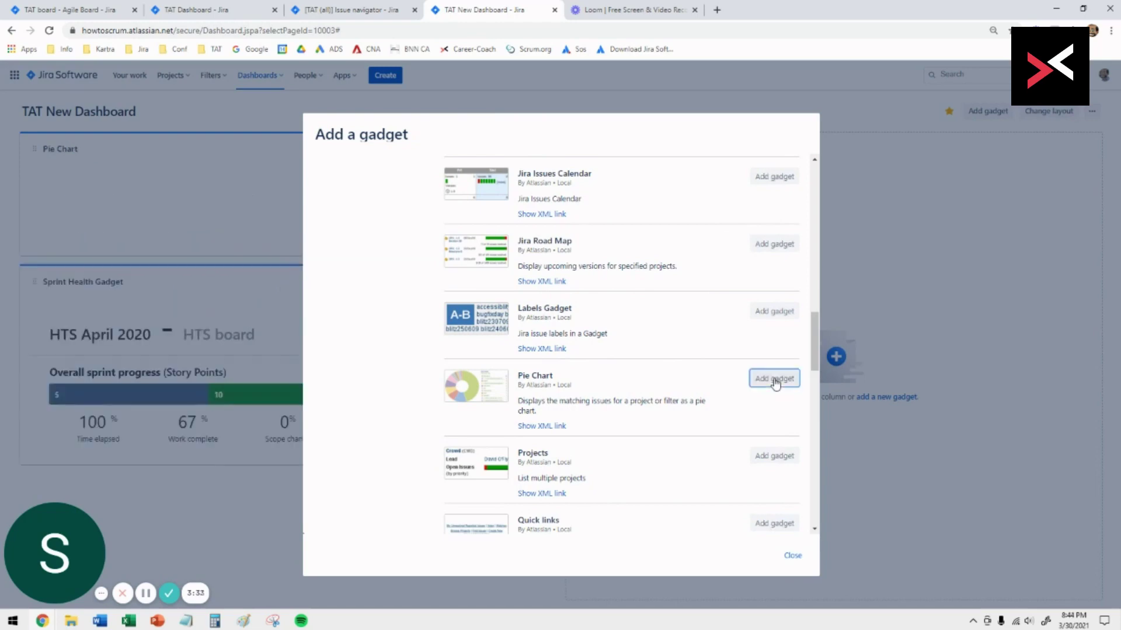
left_click(792, 555)
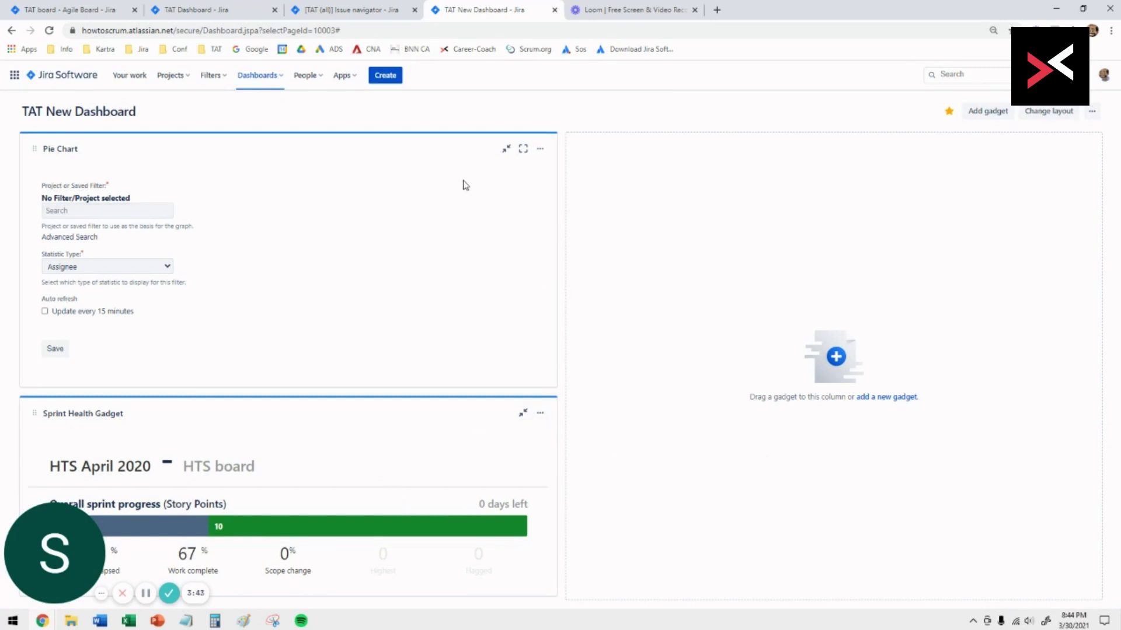
Move the Sprint Health Gadget above the Pie Chart.
left_click(539, 151)
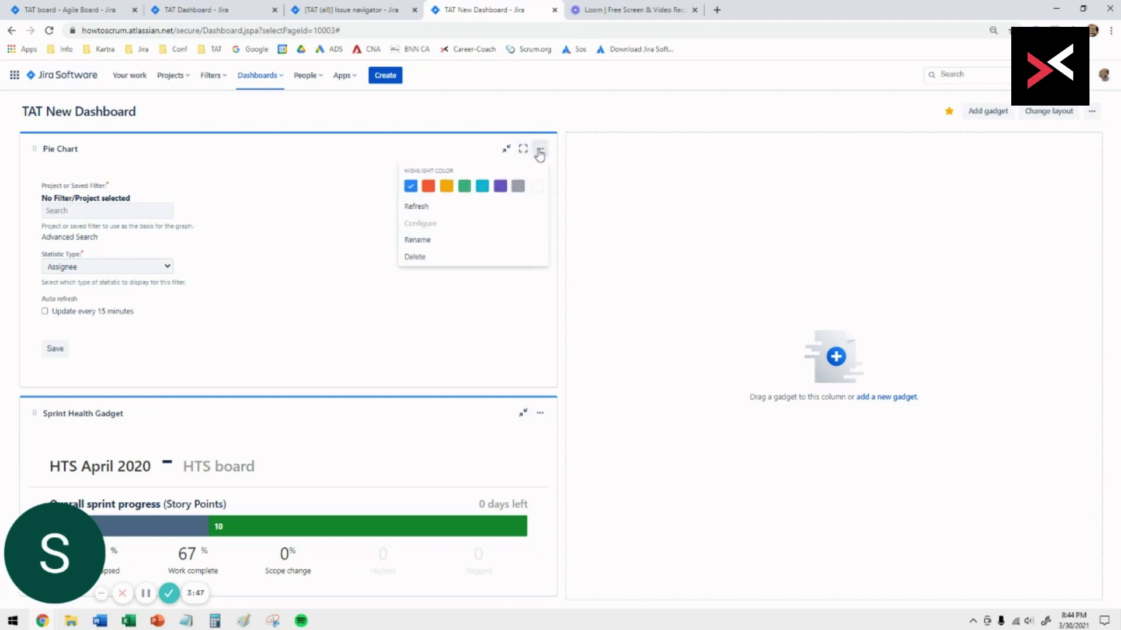
left_click(337, 155)
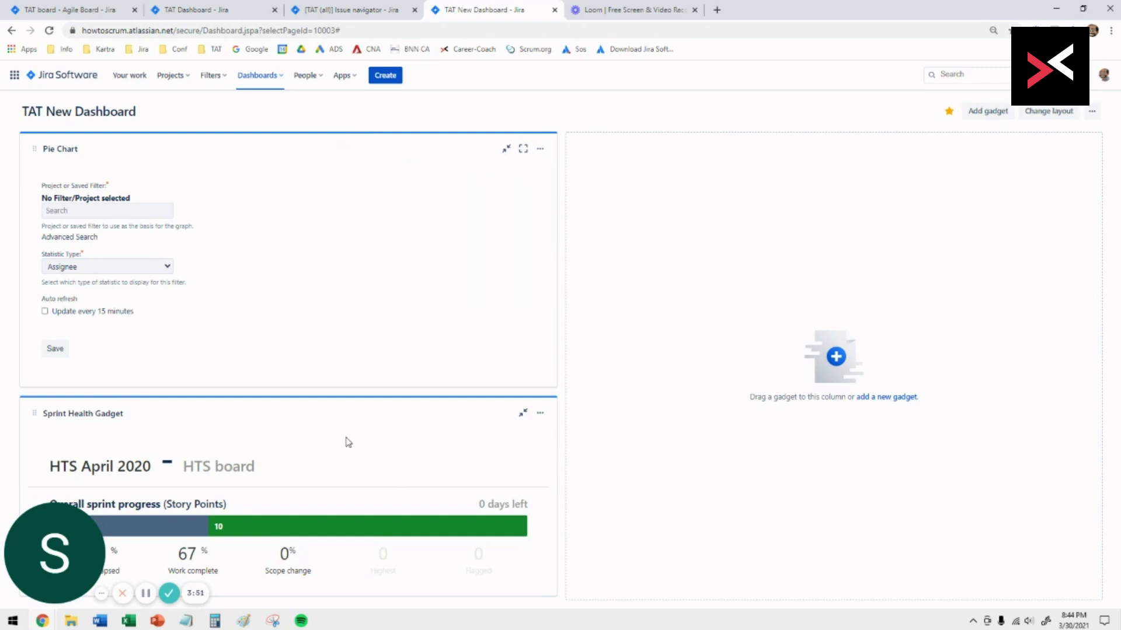
mouse_move(262, 420)
left_mouse_down()
mouse_move(282, 322)
mouse_move(280, 174)
left_mouse_up()
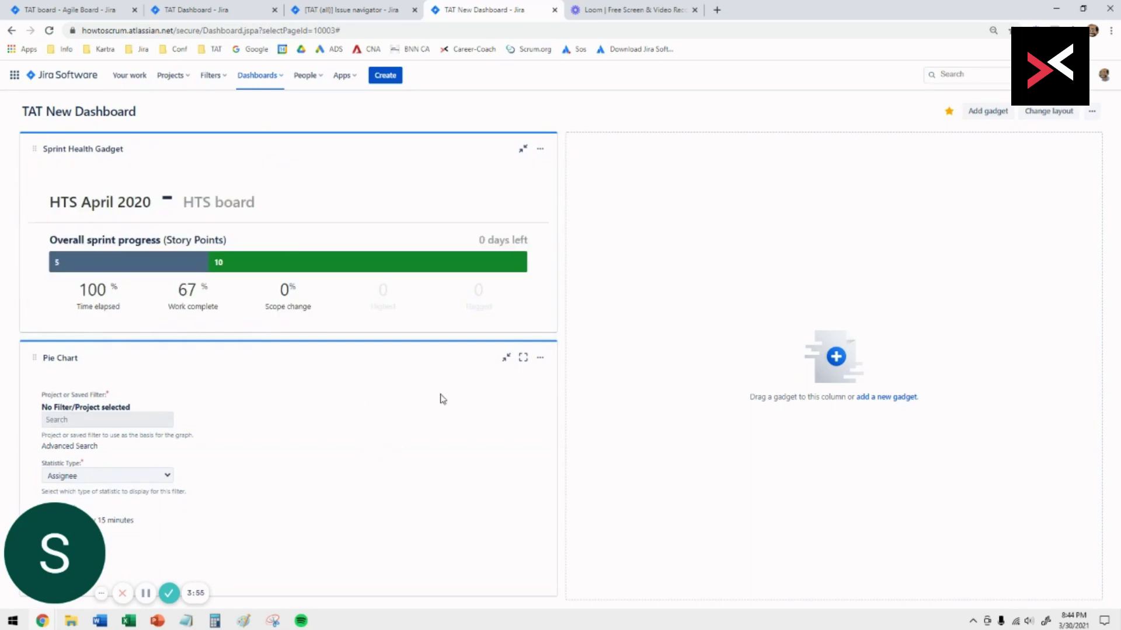
Point the pie chart at the TAT (all) filter with 15-minute refresh, checking its issues in the navigator.
left_click(83, 447)
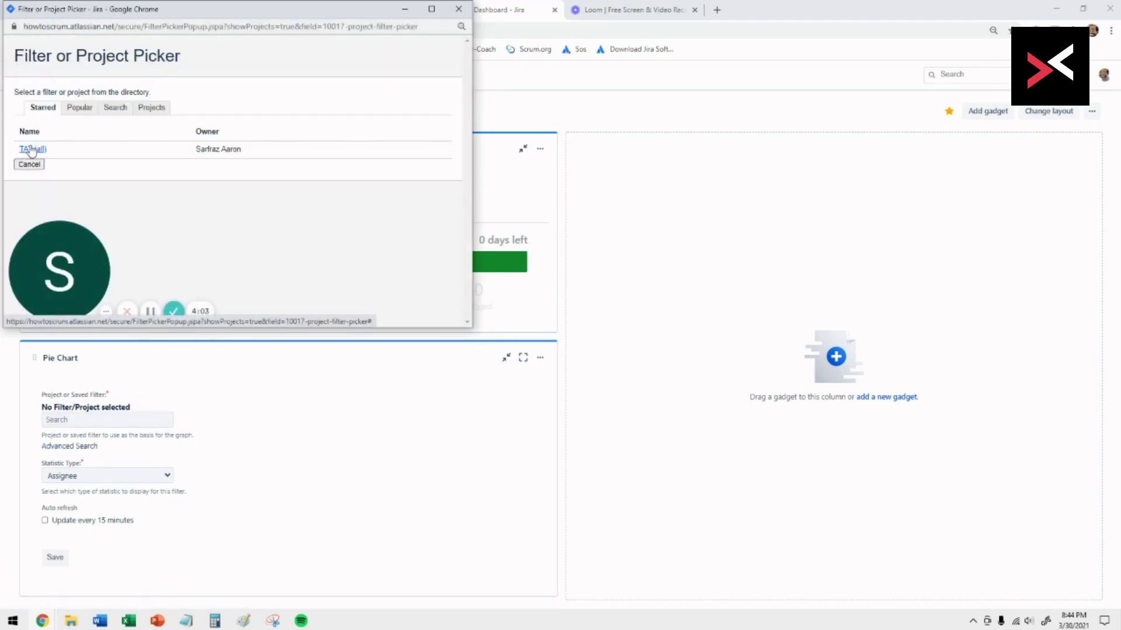
left_click(32, 150)
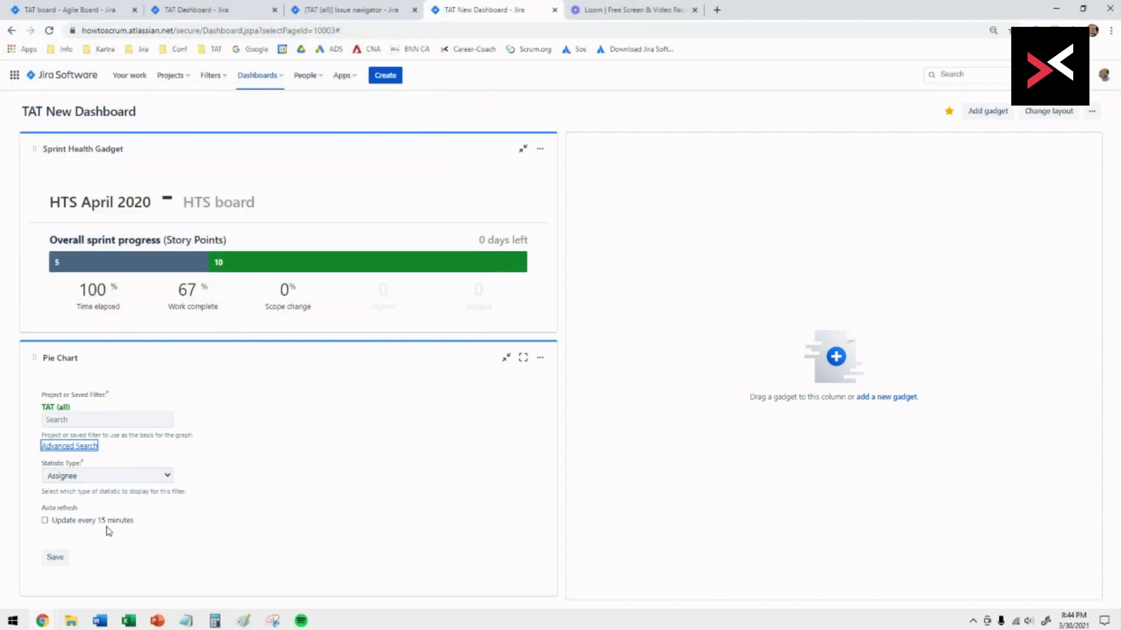
left_click(45, 520)
left_click(362, 10)
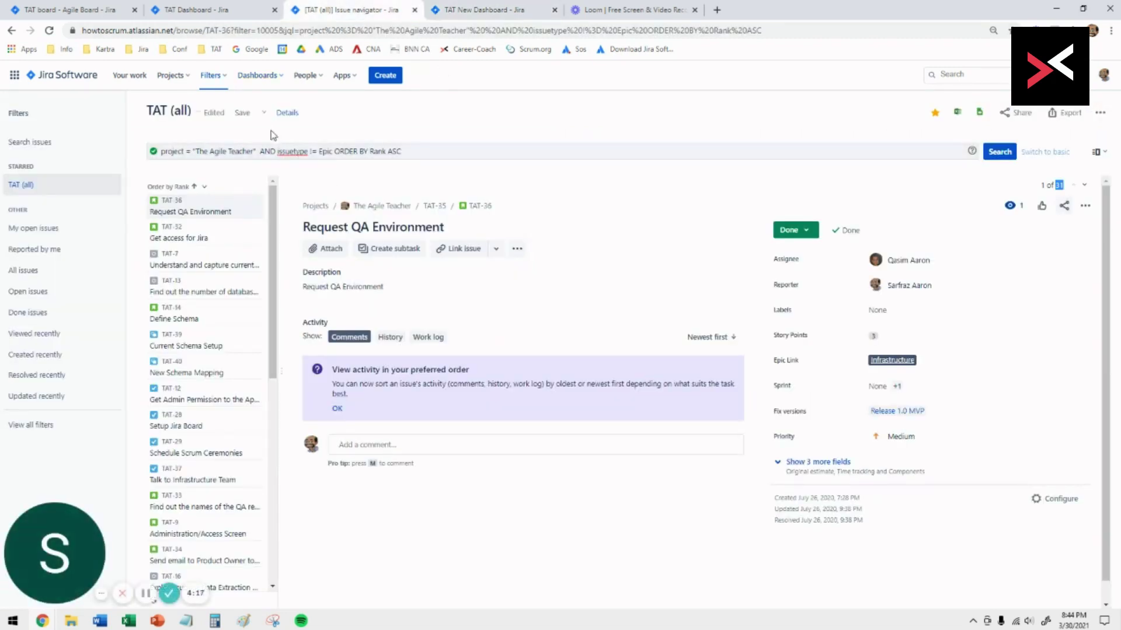
left_click(505, 16)
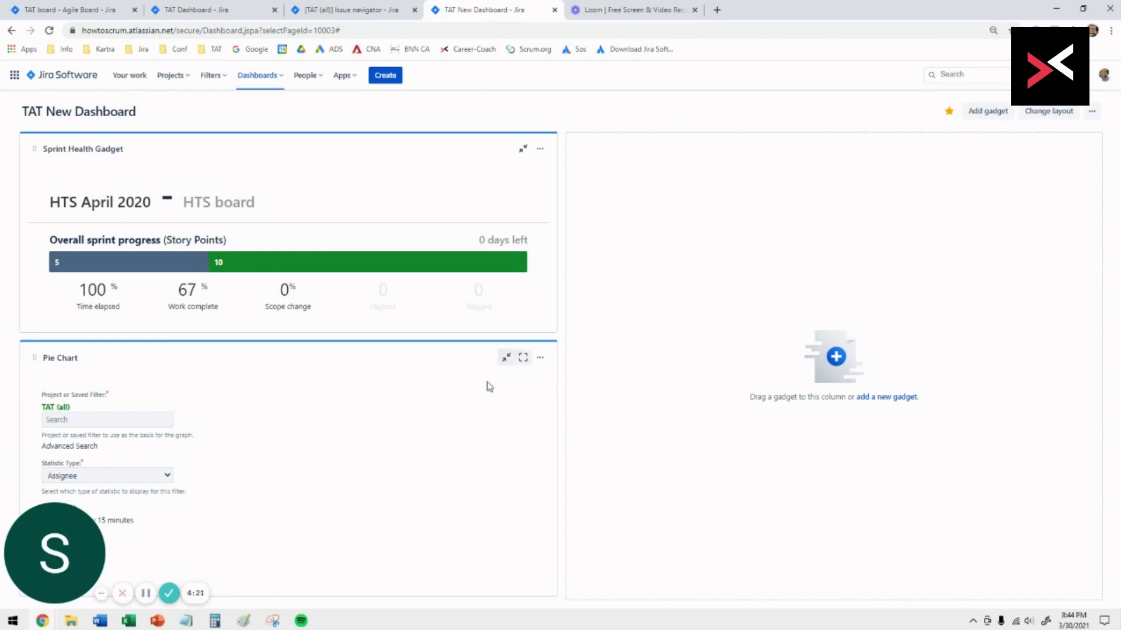
Save the pie chart so it shows TAT (all) issues by Assignee.
left_click_drag(302, 491, 317, 423)
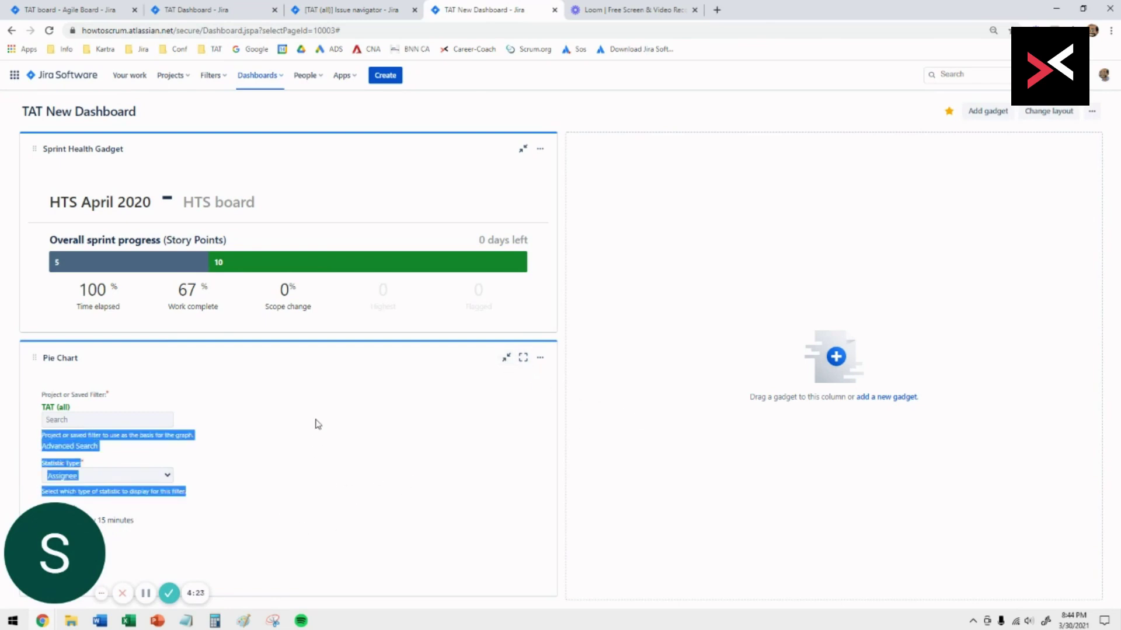
left_click(317, 423)
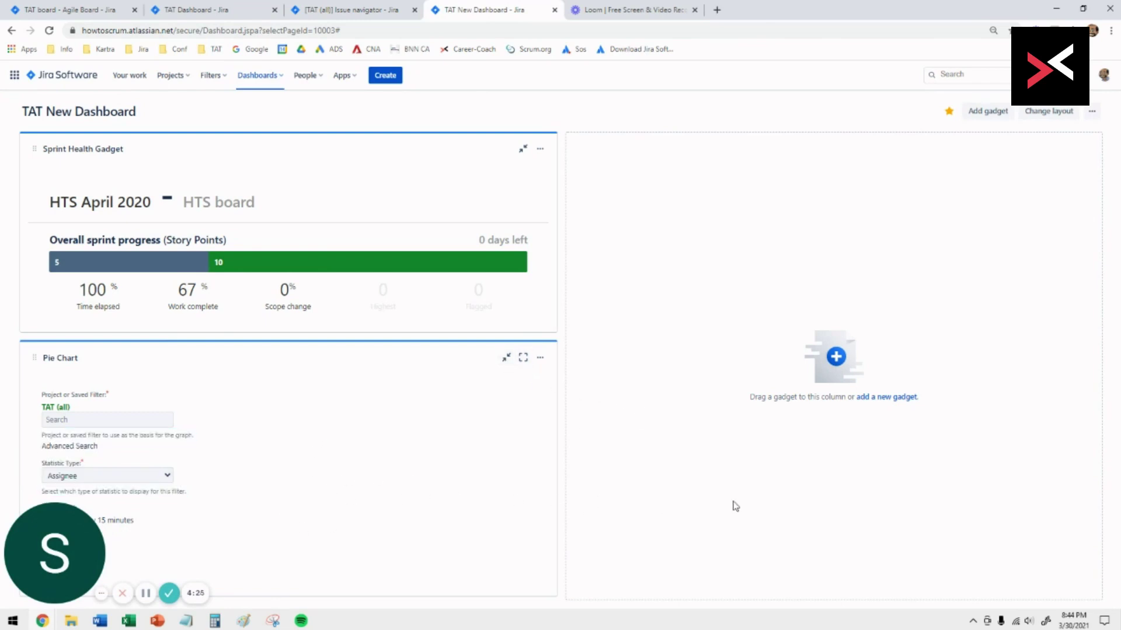
left_click(540, 357)
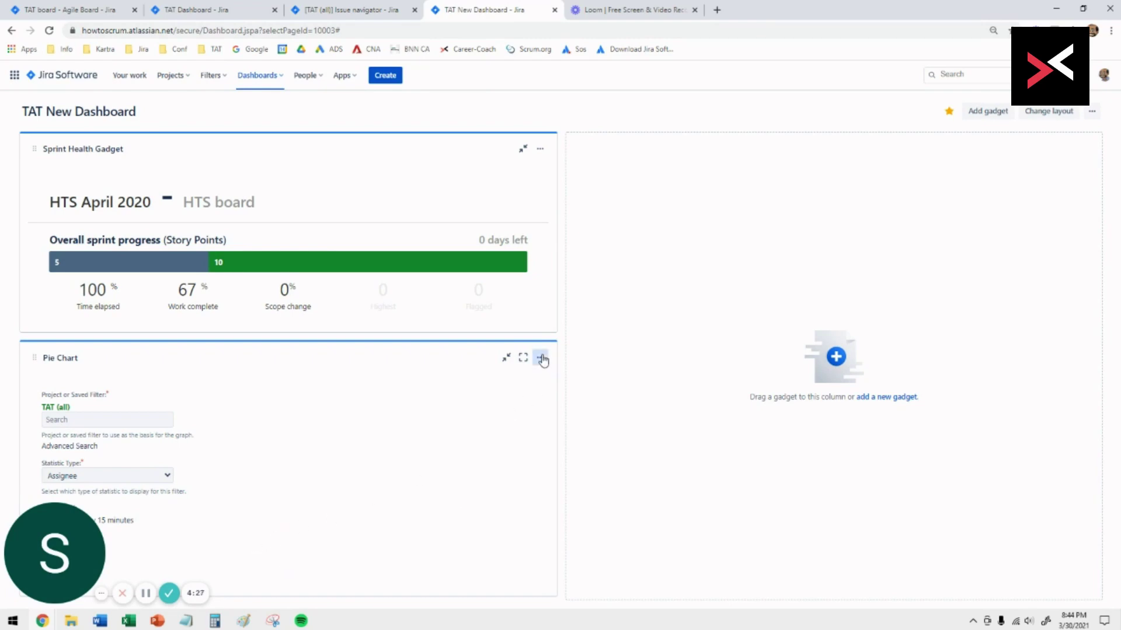
left_click(451, 497)
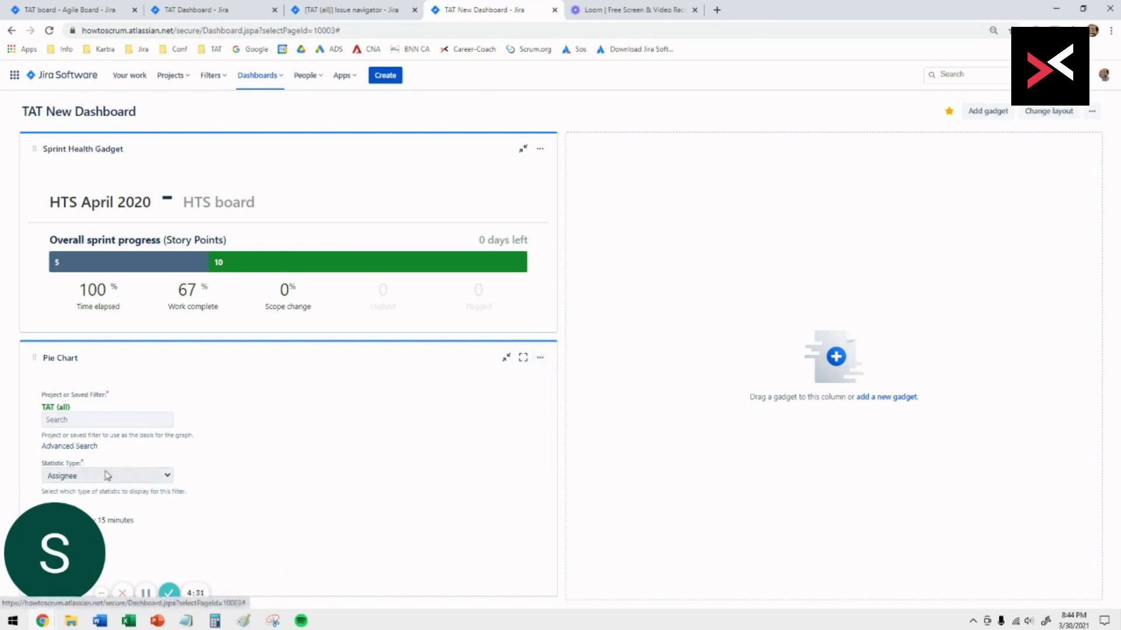
left_click_drag(17, 515, 374, 553)
left_click(54, 556)
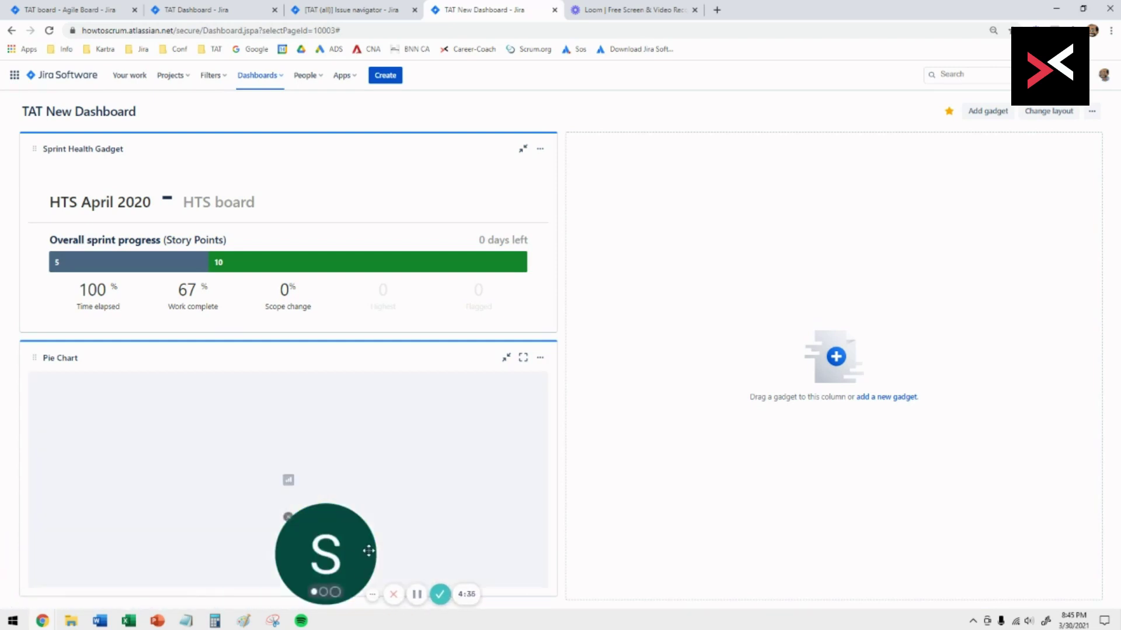
left_click(287, 517)
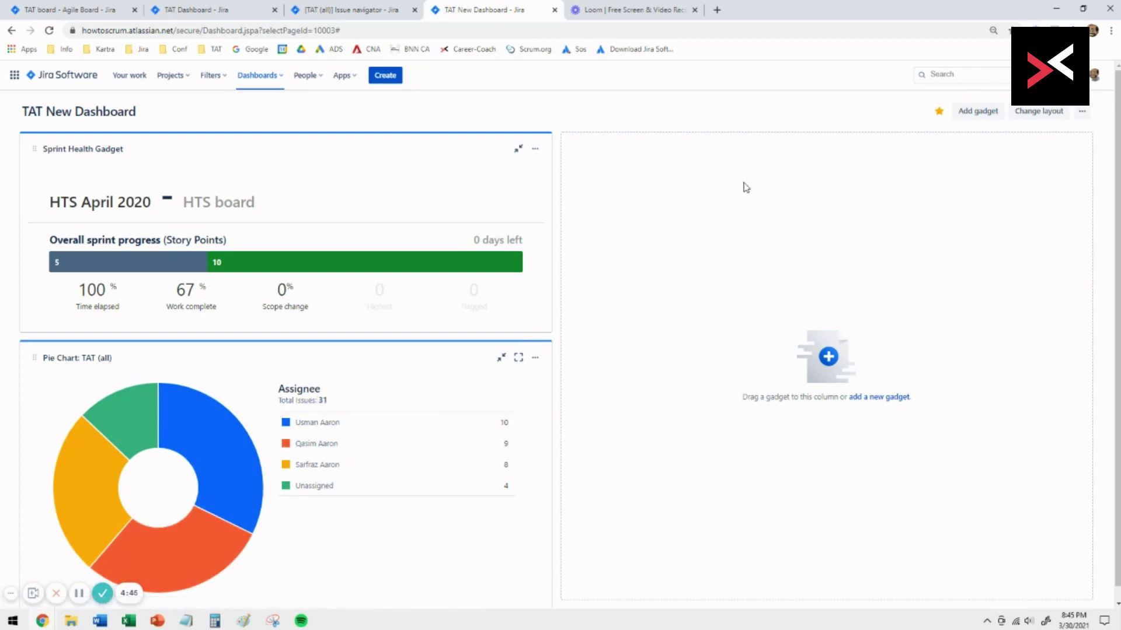
Add a Sprint Burndown Gadget and move it into the right column.
left_click(977, 112)
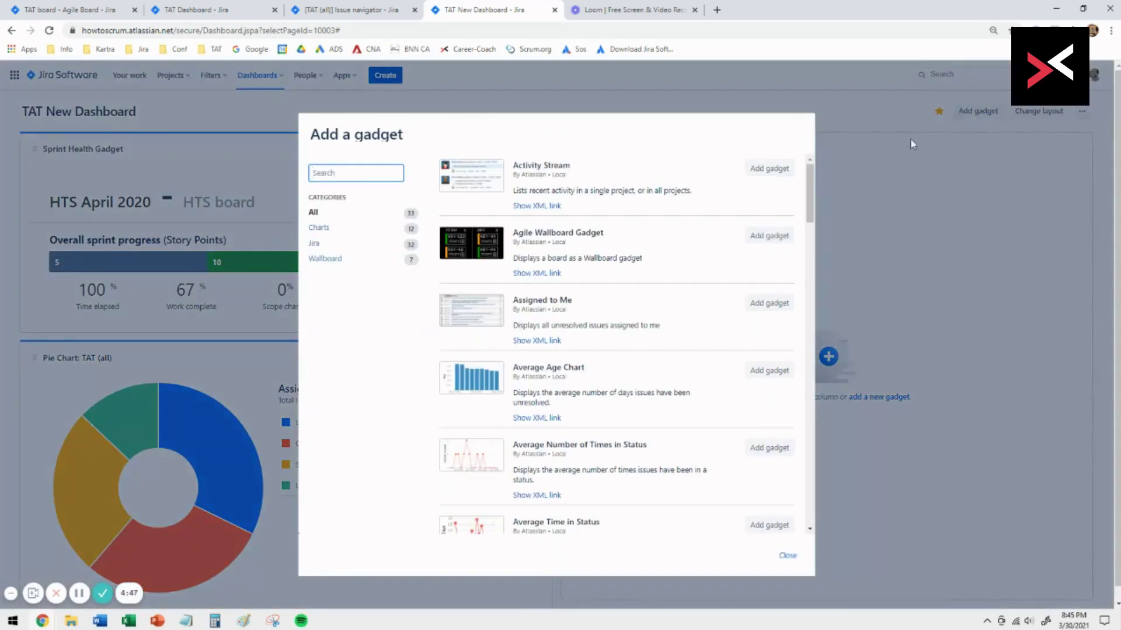
left_click_drag(810, 215, 803, 419)
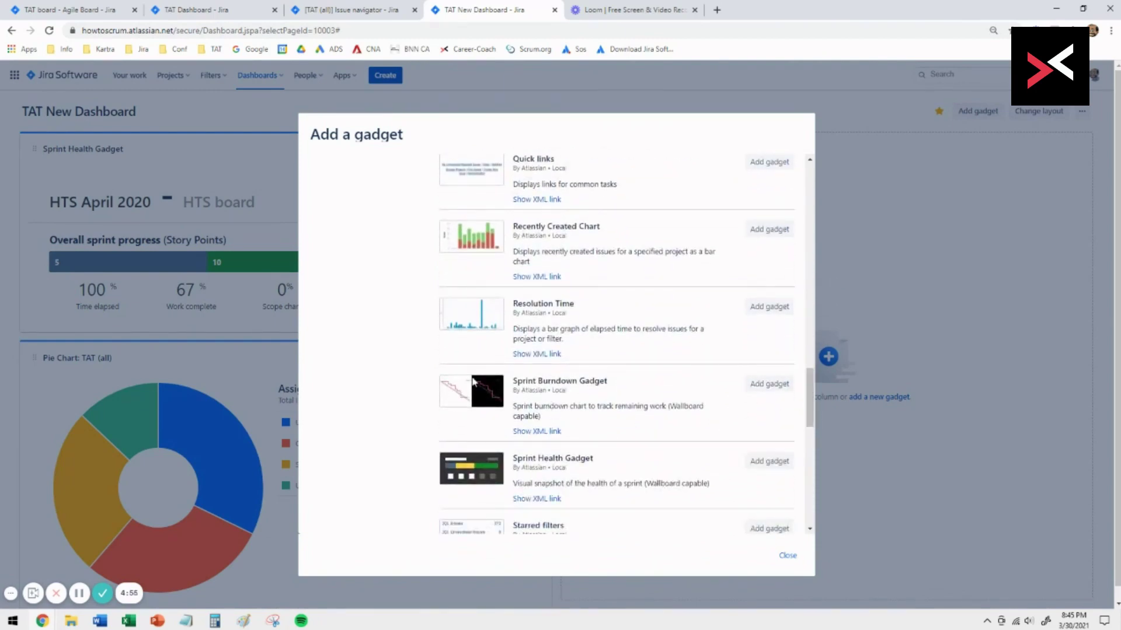
left_click(756, 384)
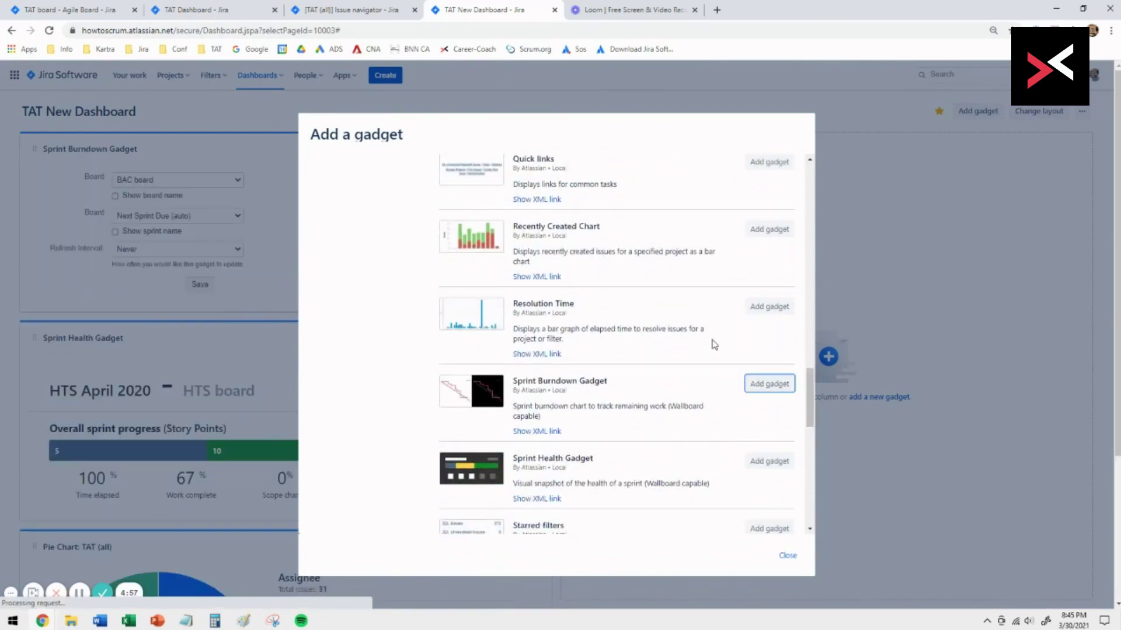
left_click(788, 556)
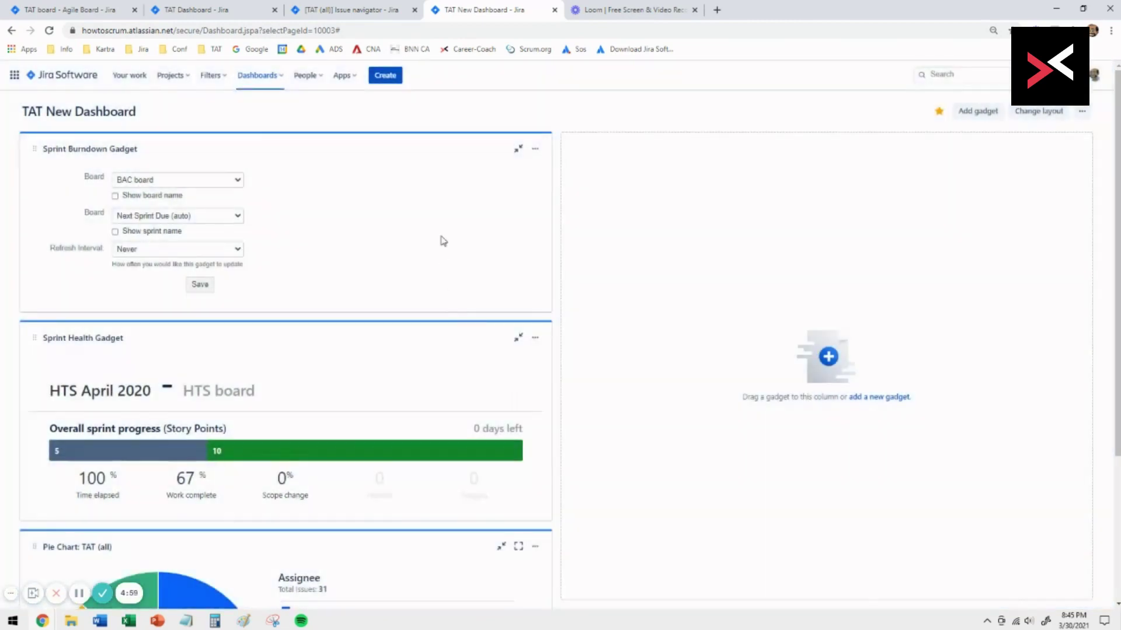
left_click_drag(405, 157, 953, 217)
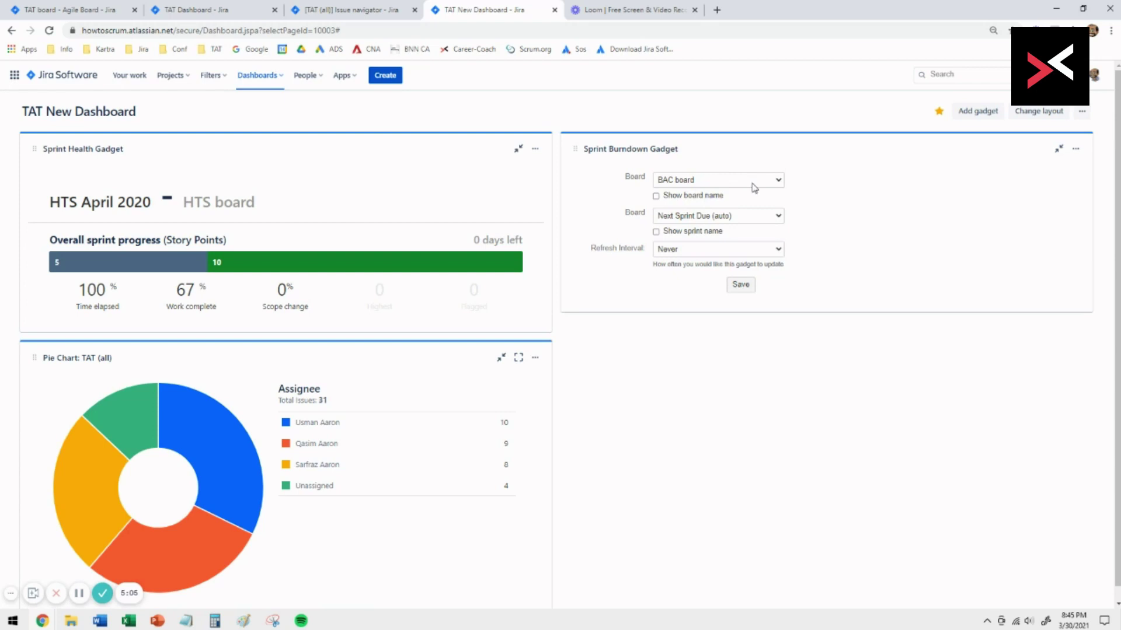
Set the burndown to chart the HTS board, save it, and reopen the gadget catalogue.
left_click(753, 181)
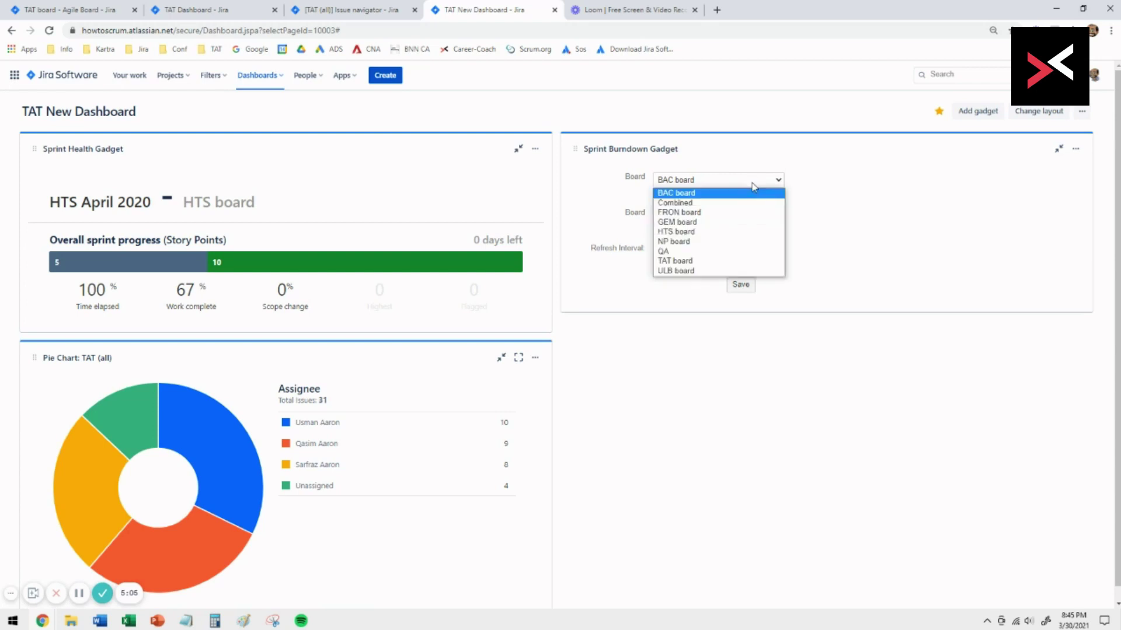
left_click(725, 233)
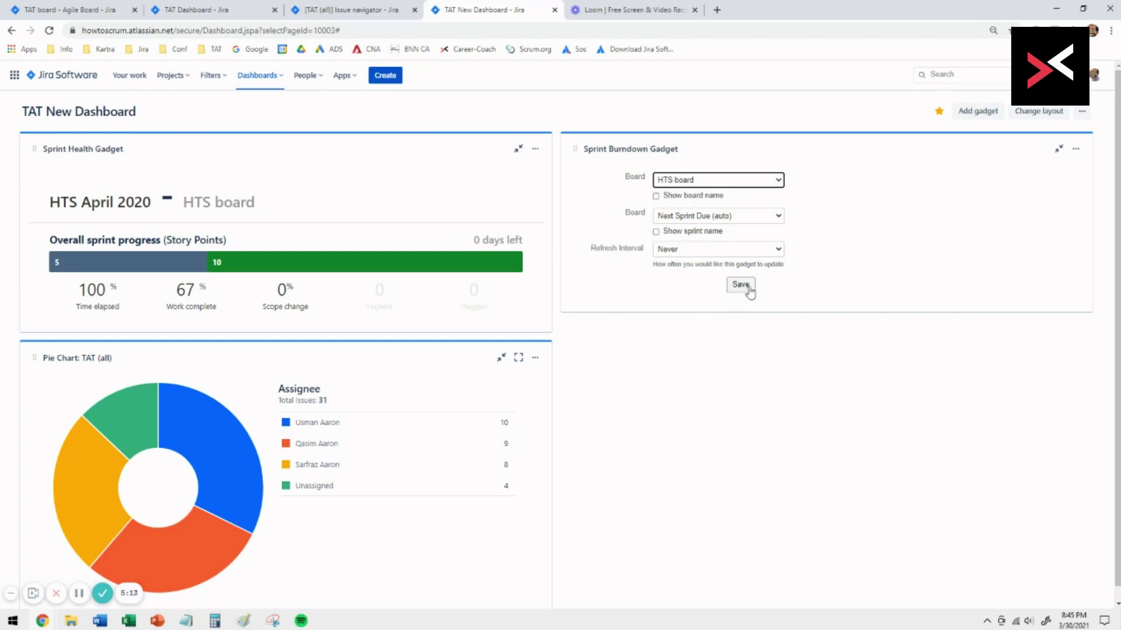
left_click(742, 285)
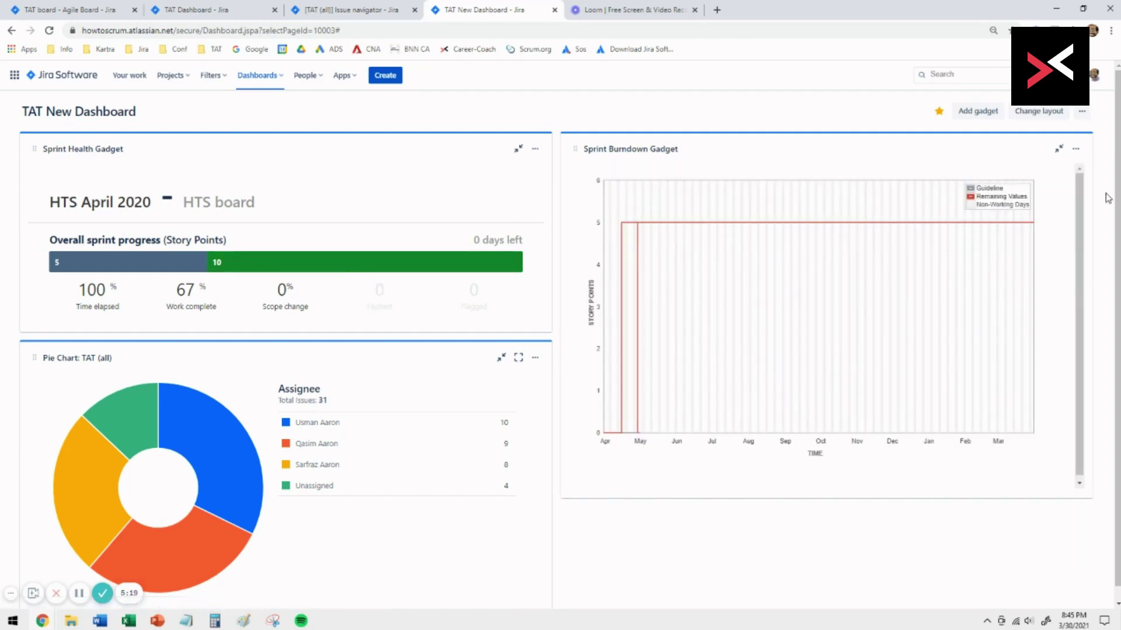
left_click(973, 112)
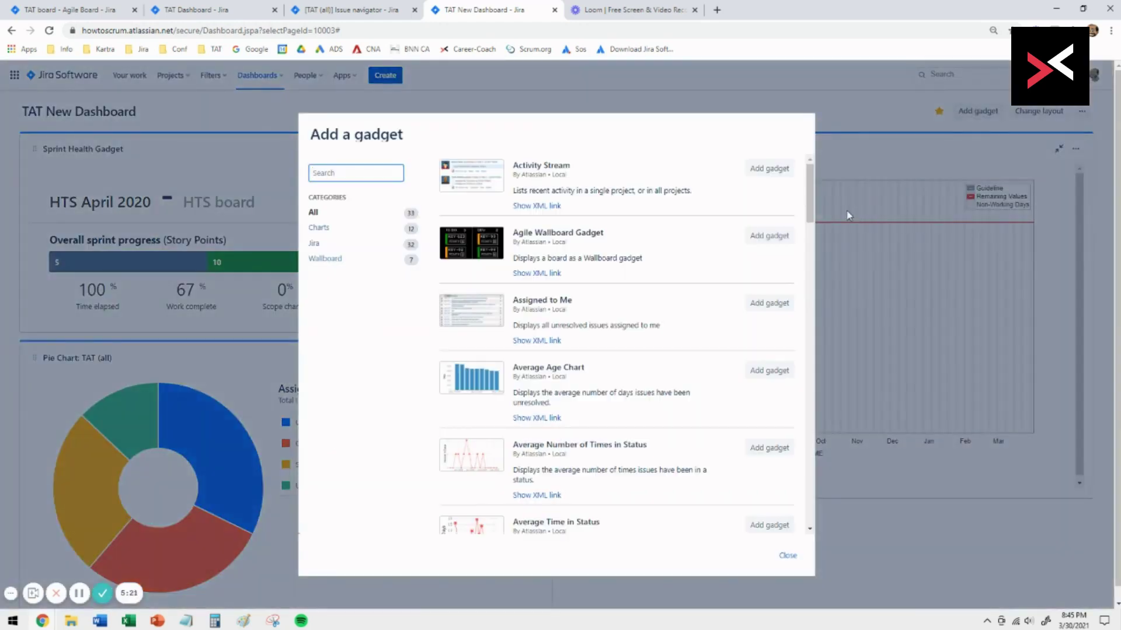
Add a Two Dimensional Filter Statistics gadget and move it under the sprint burndown.
left_click_drag(811, 204, 856, 462)
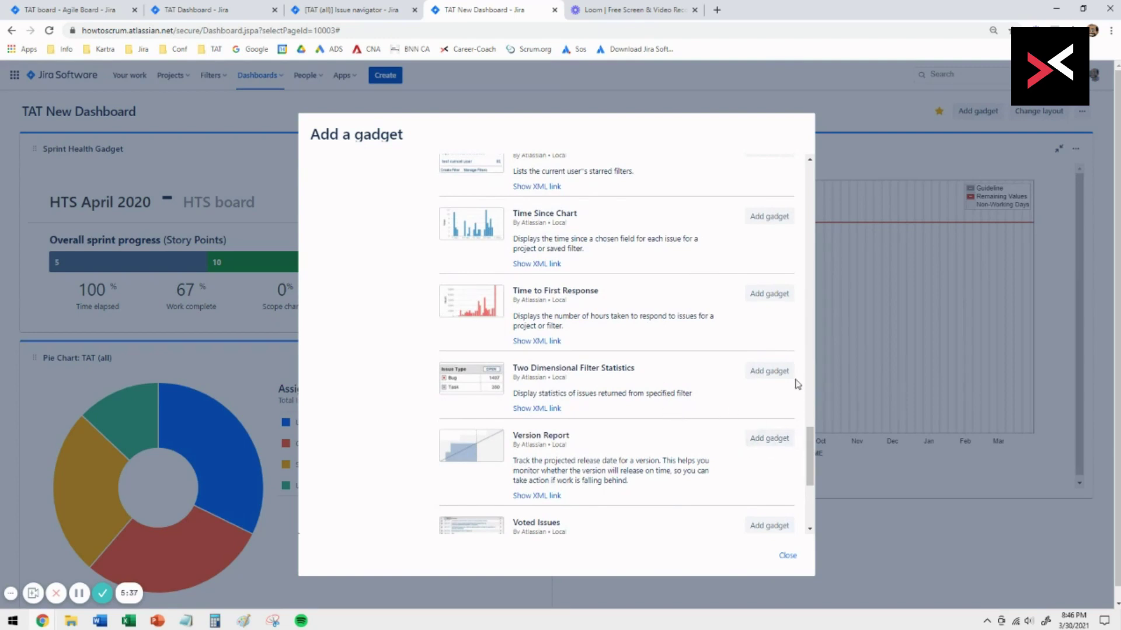
left_click(766, 374)
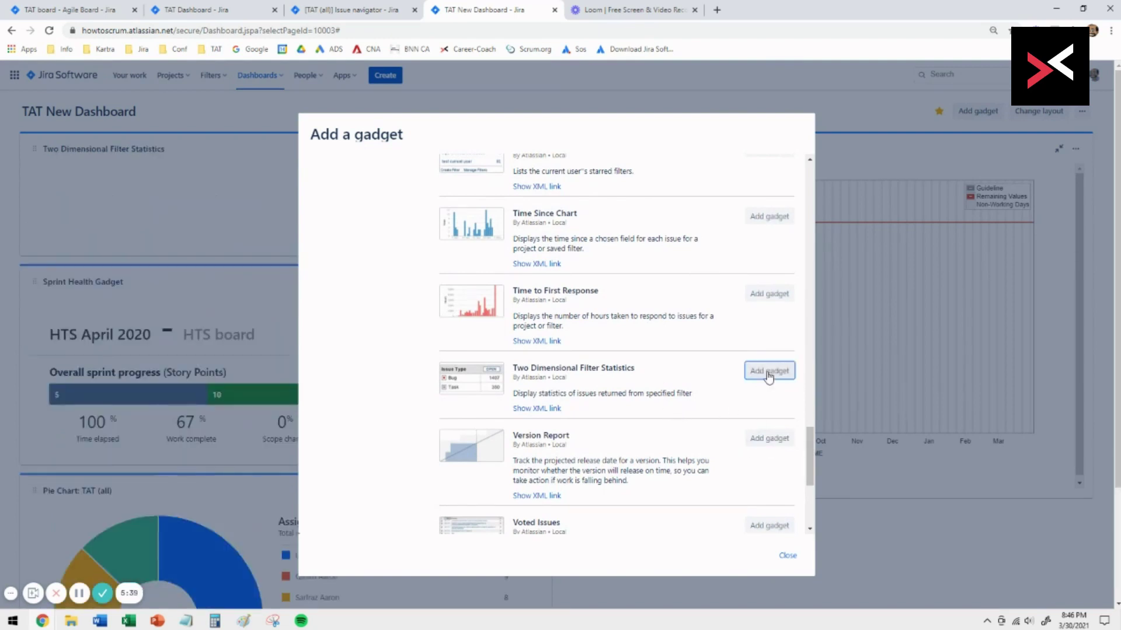
left_click(788, 557)
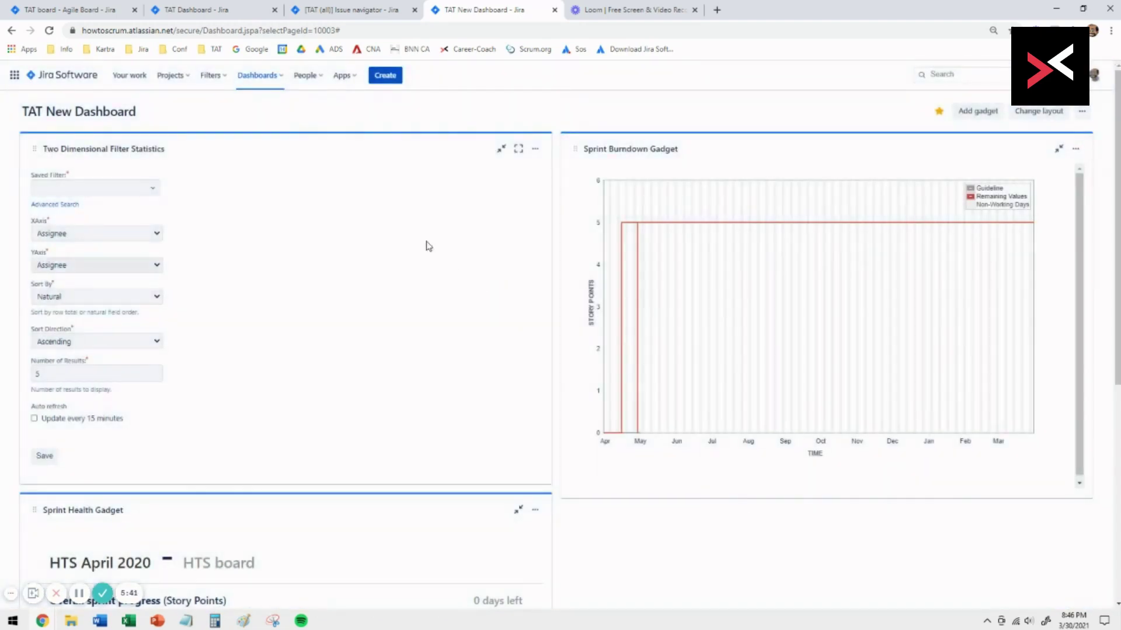
left_click_drag(331, 157, 873, 180)
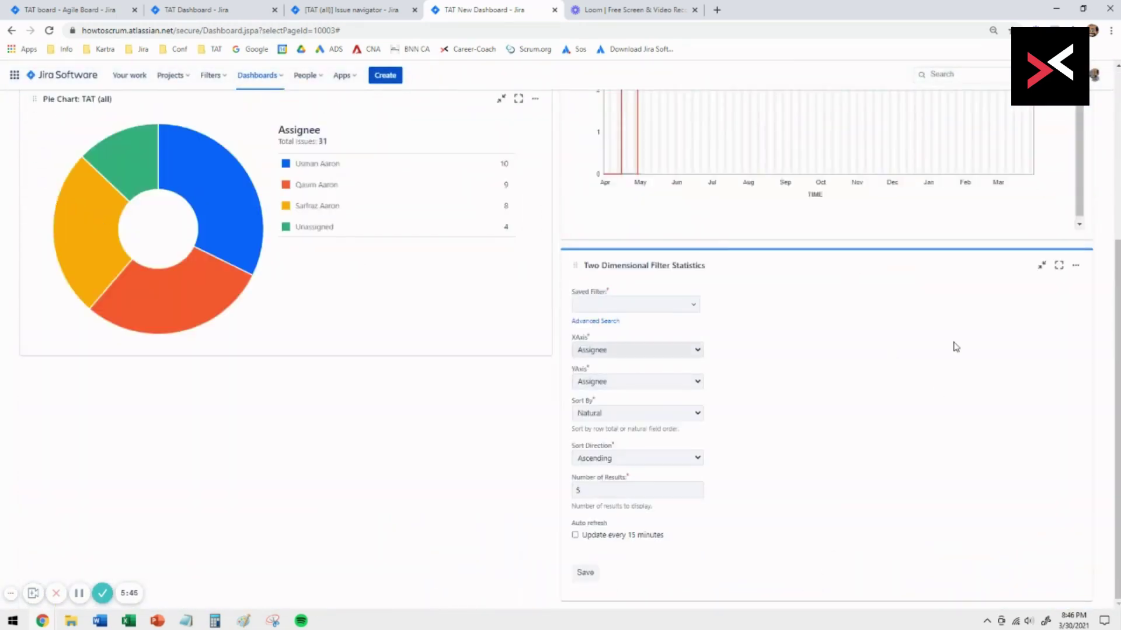
Configure the statistics gadget for the TAT (all) filter with YAxis Status, and save.
left_click(579, 325)
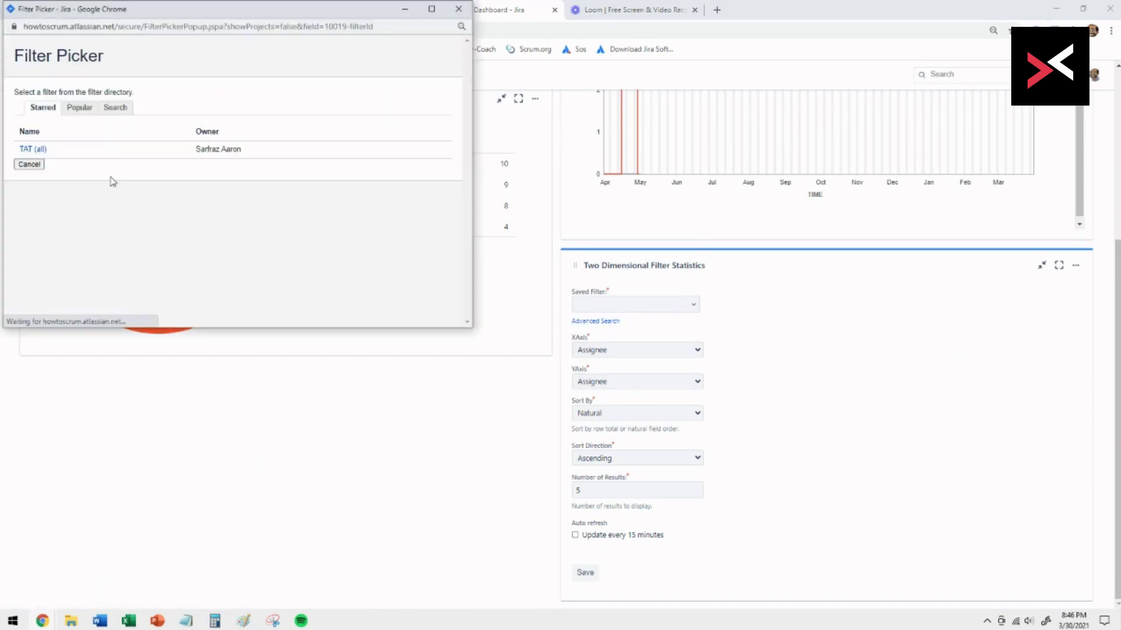
left_click(37, 149)
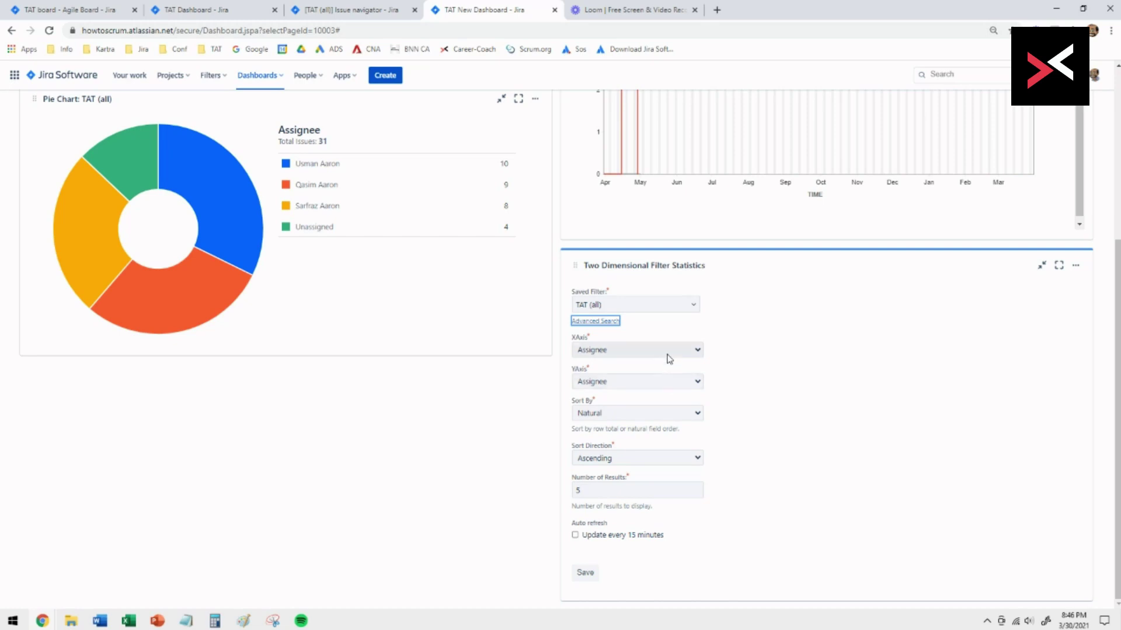
left_click(671, 384)
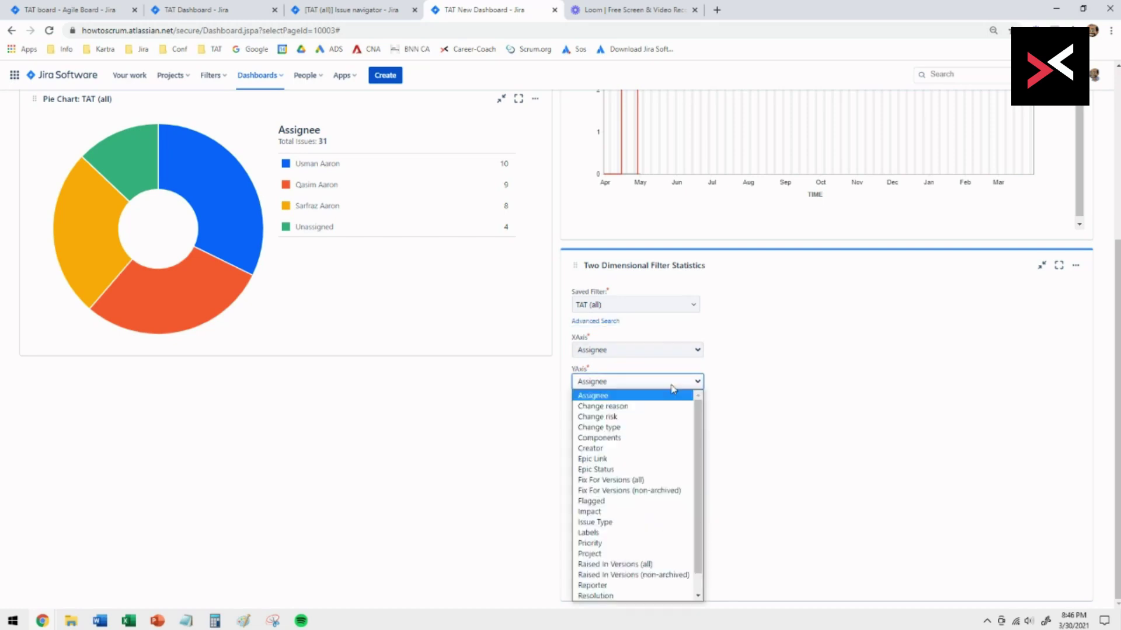
key("s")
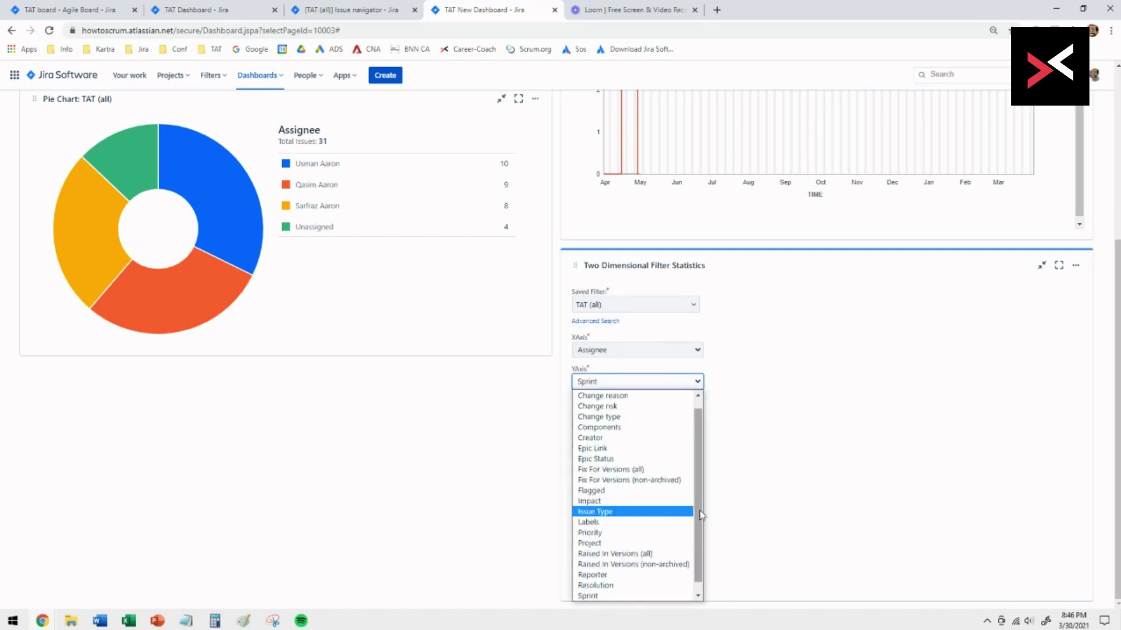
scroll(636, 501, "down", 1)
left_click(636, 596)
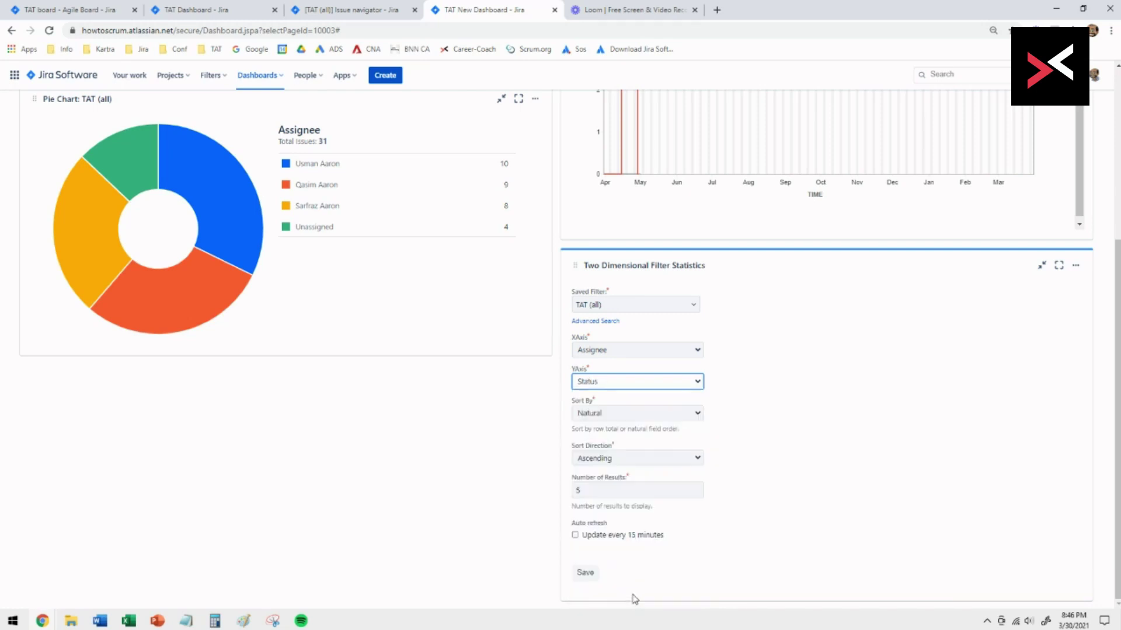
left_click(586, 574)
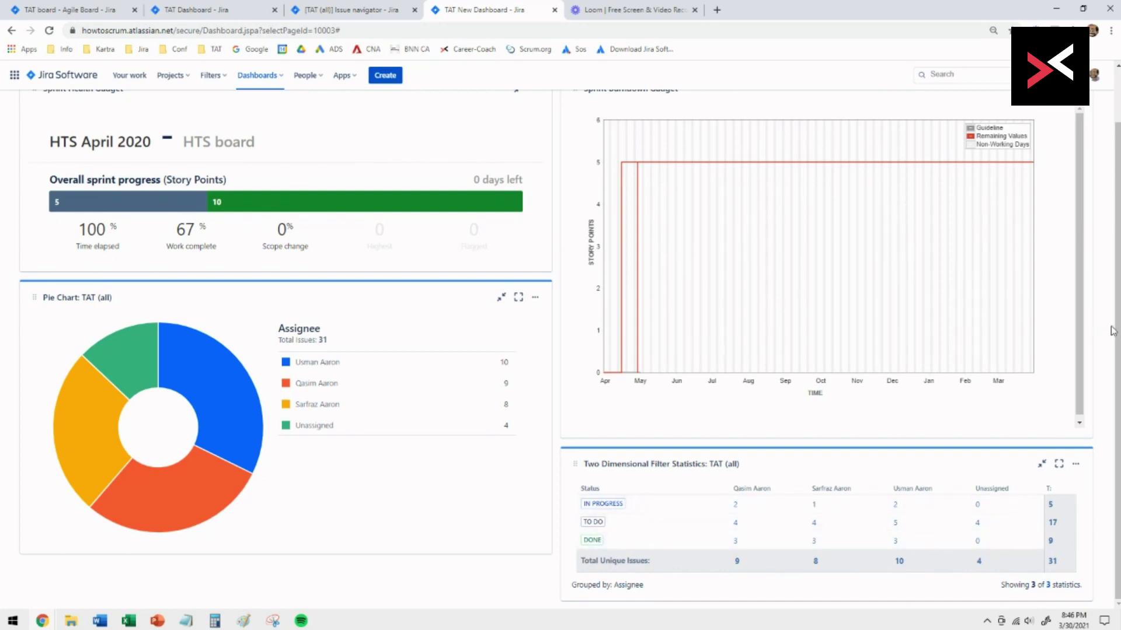
scroll(1112, 331, "up", 1)
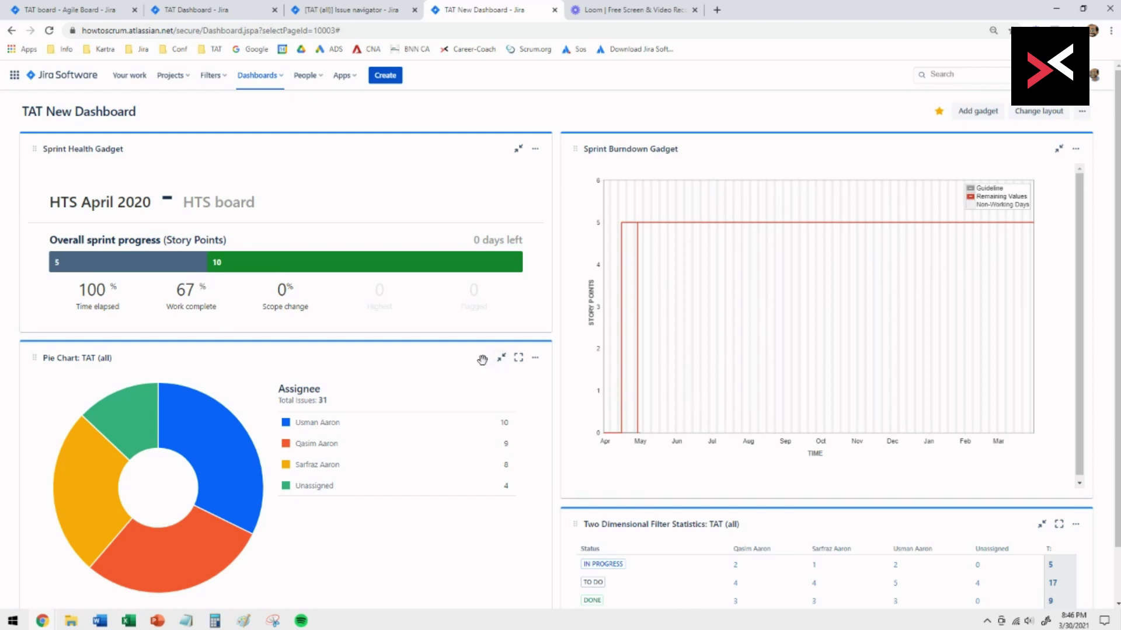
scroll(490, 362, "down", 1)
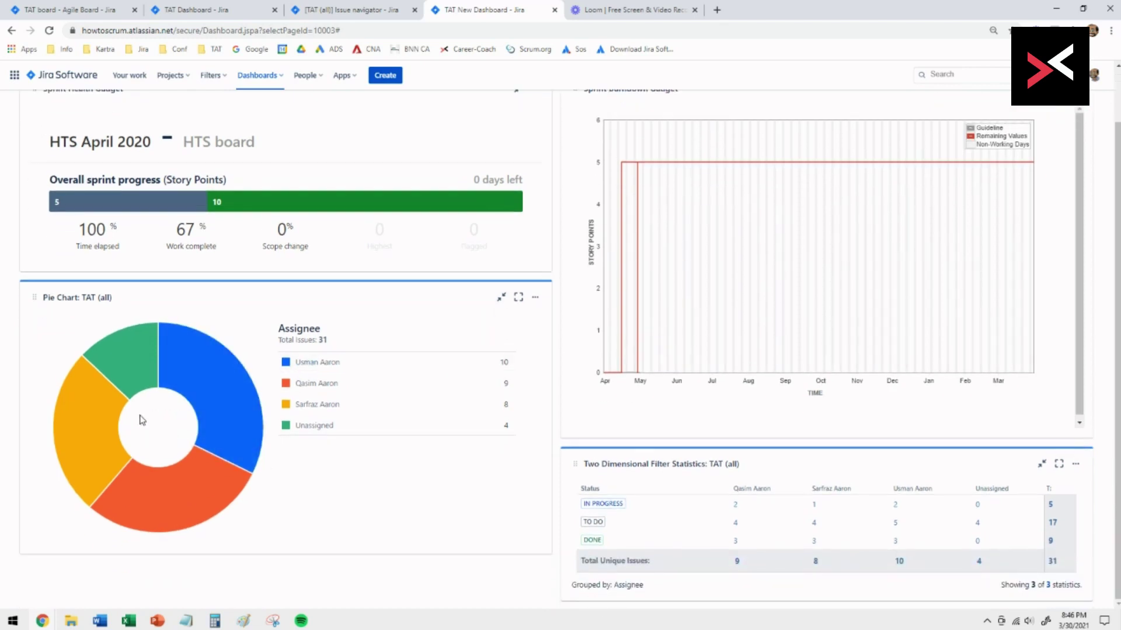
scroll(141, 419, "up", 1)
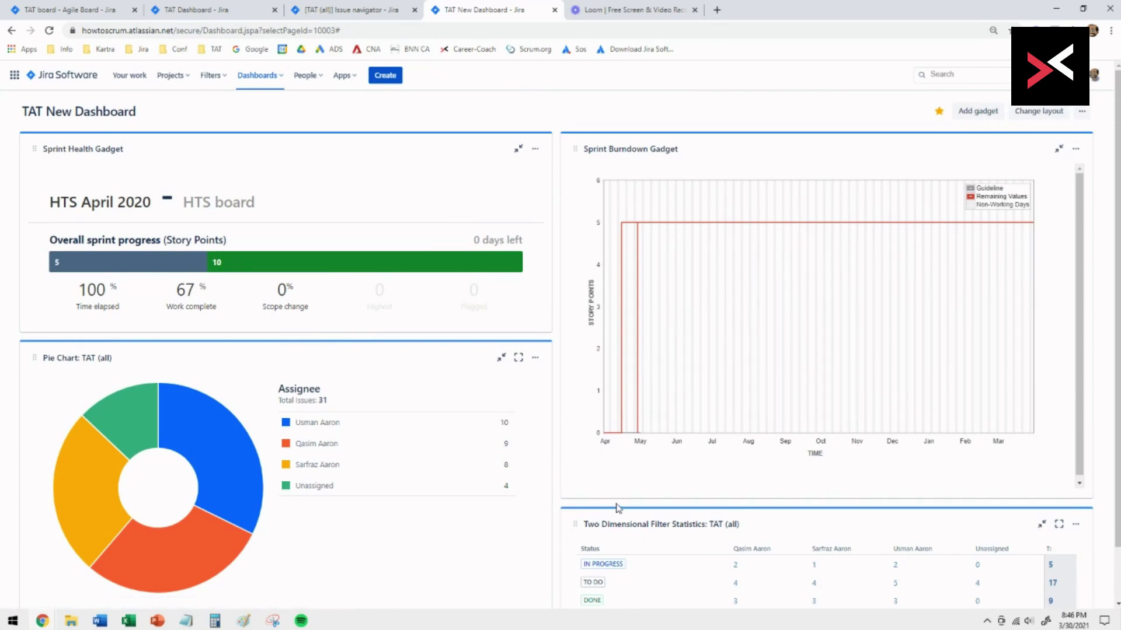
scroll(584, 508, "down", 1)
scroll(435, 477, "up", 1)
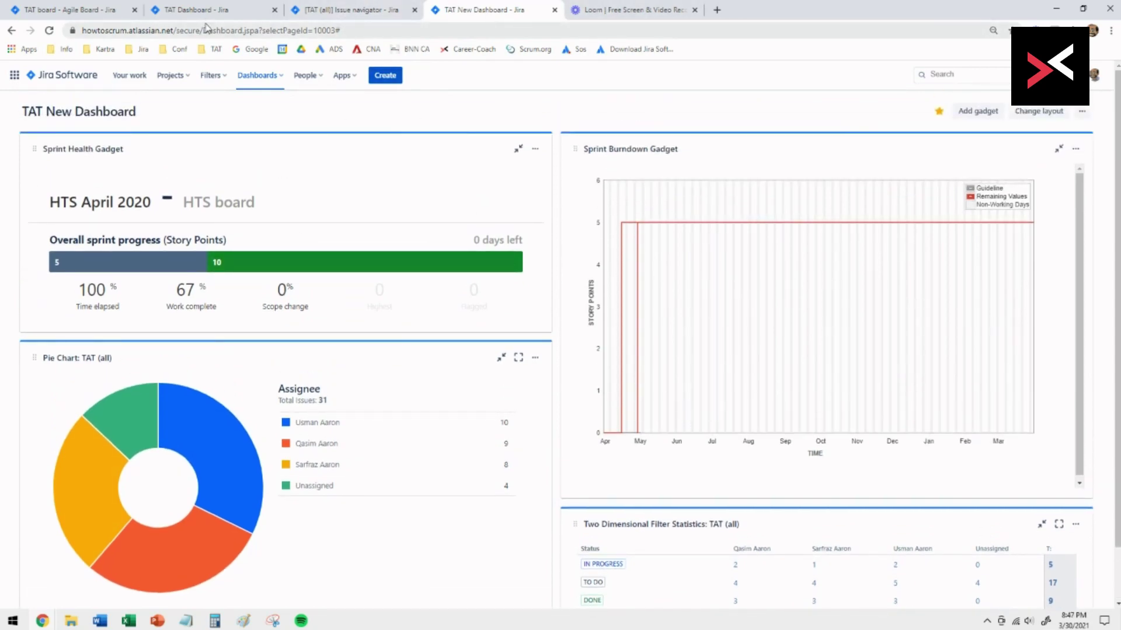
Open the Sprint Report for TAT Sprint 2 from the TAT board's reports.
left_click(74, 11)
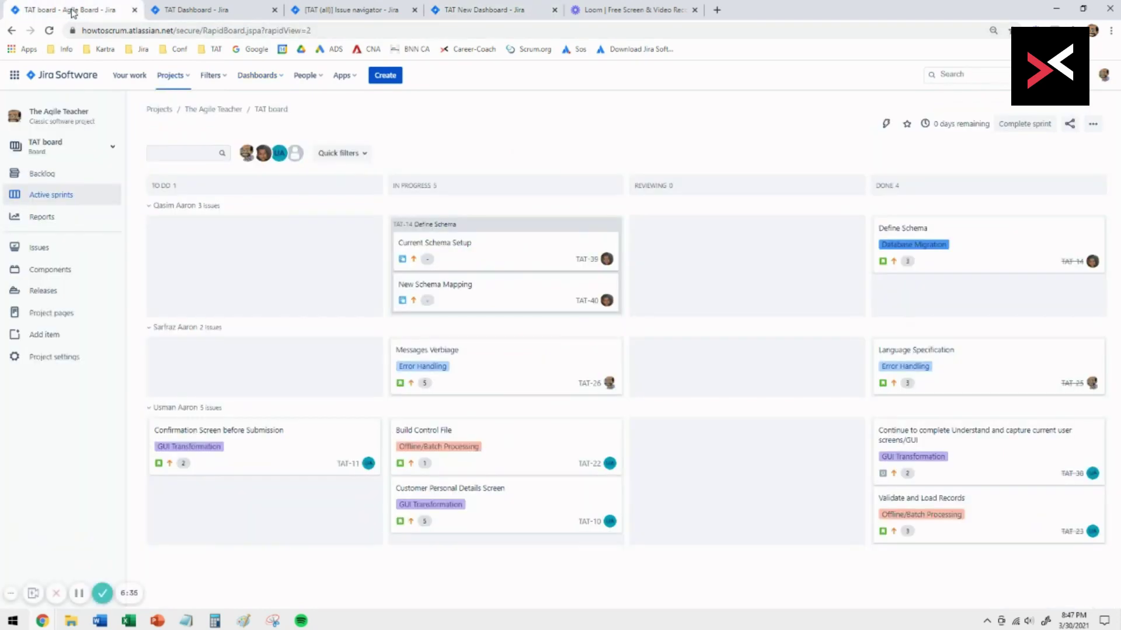
left_click(46, 219)
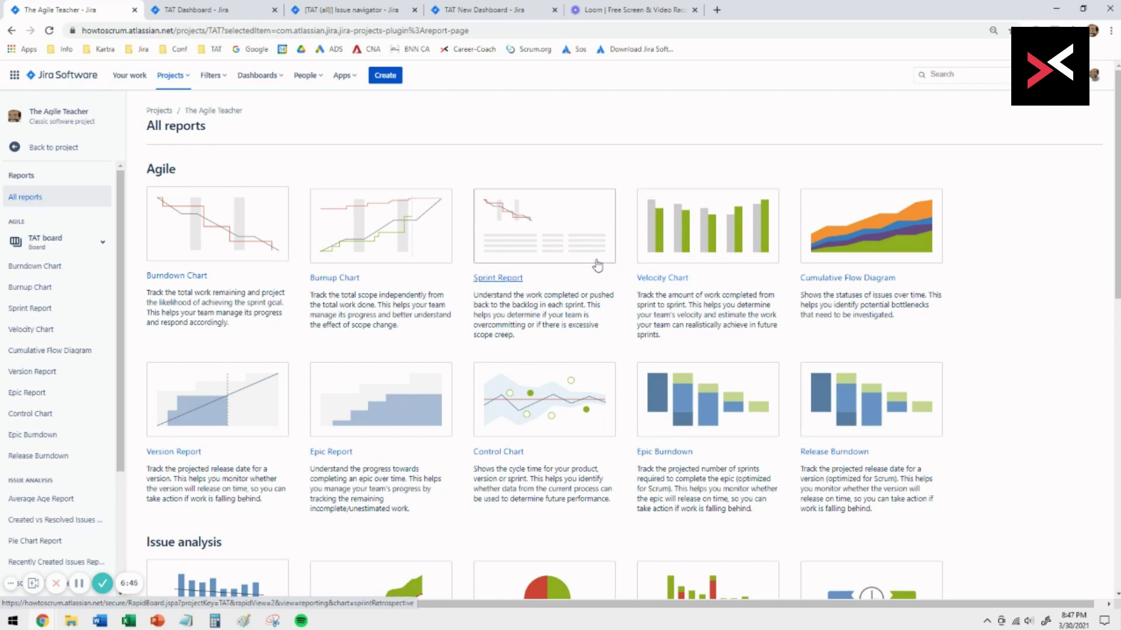
left_click(543, 235)
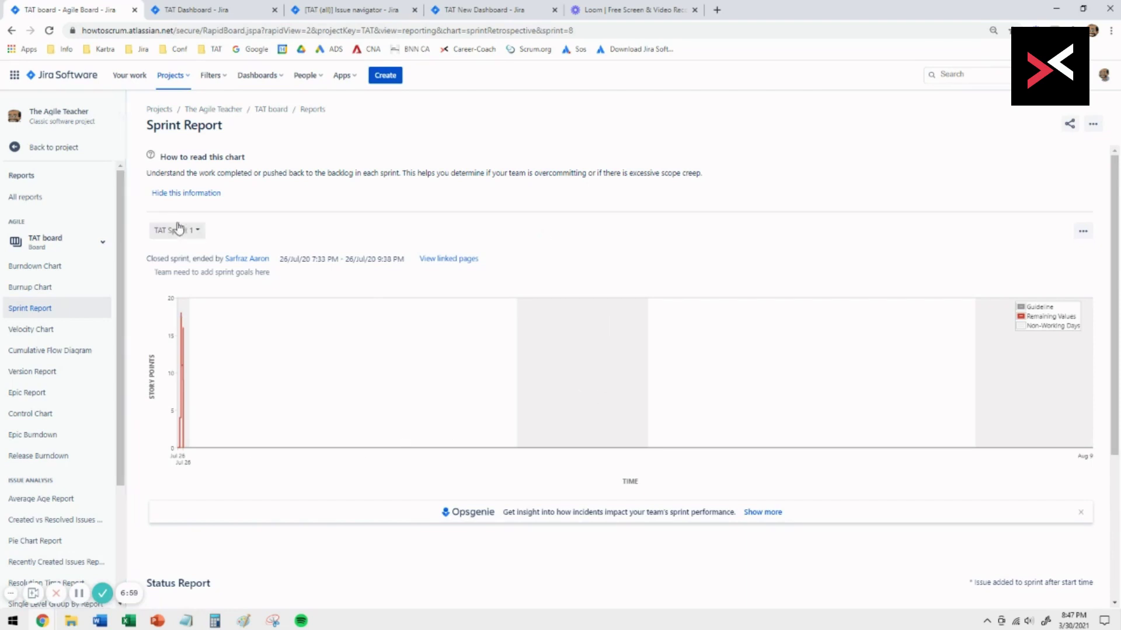
left_click(202, 230)
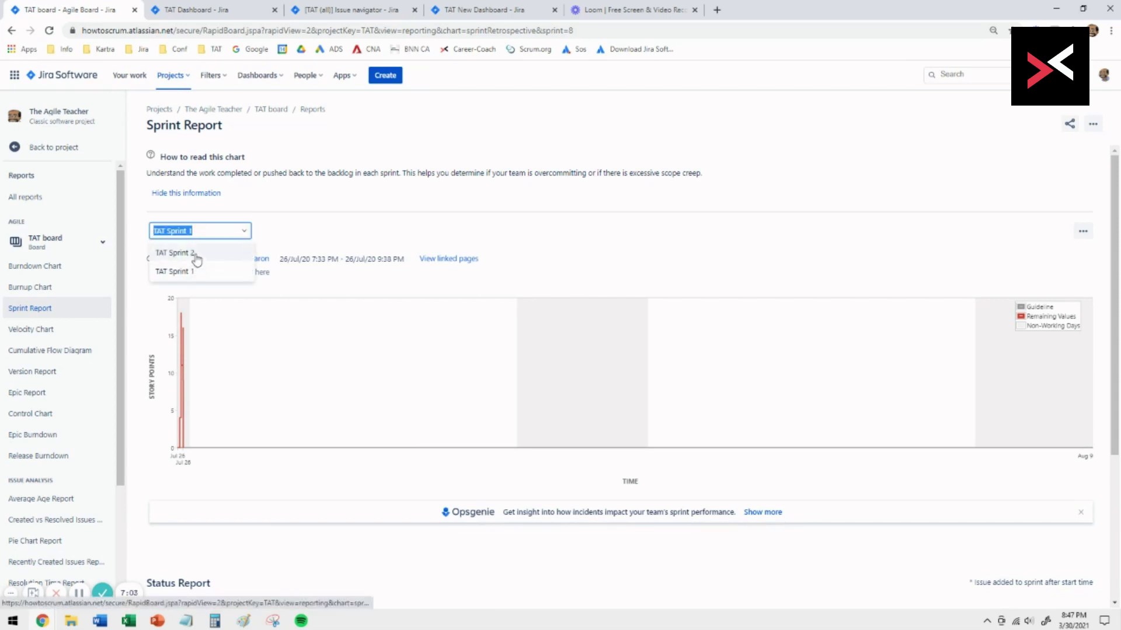
left_click(197, 257)
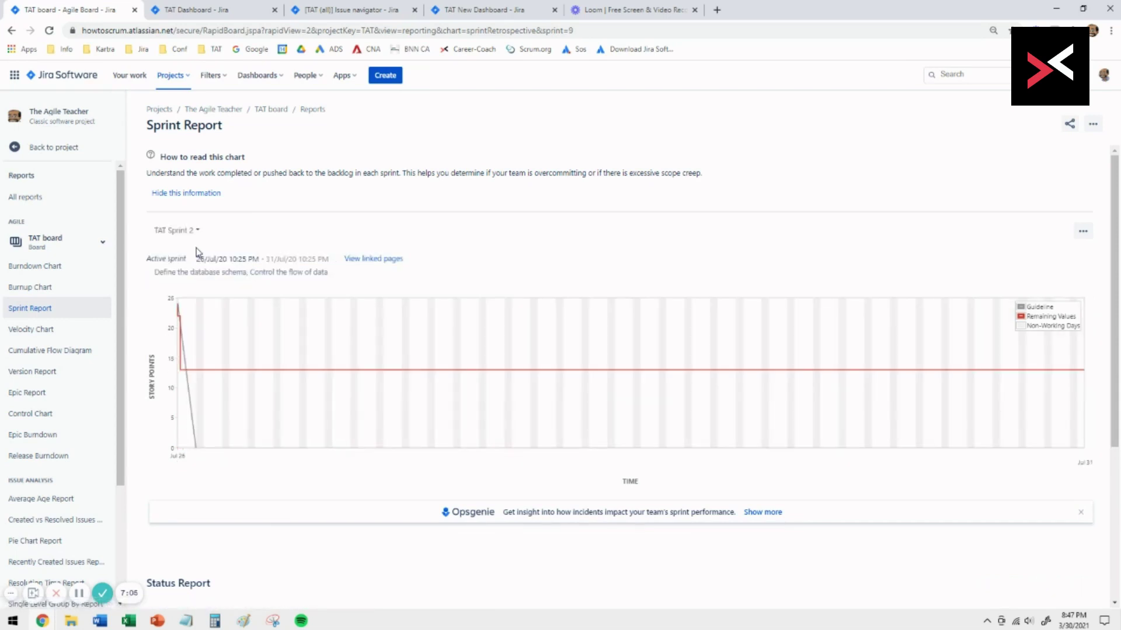
View the Velocity Chart, then return to the All reports gallery.
scroll(563, 526, "down", 3)
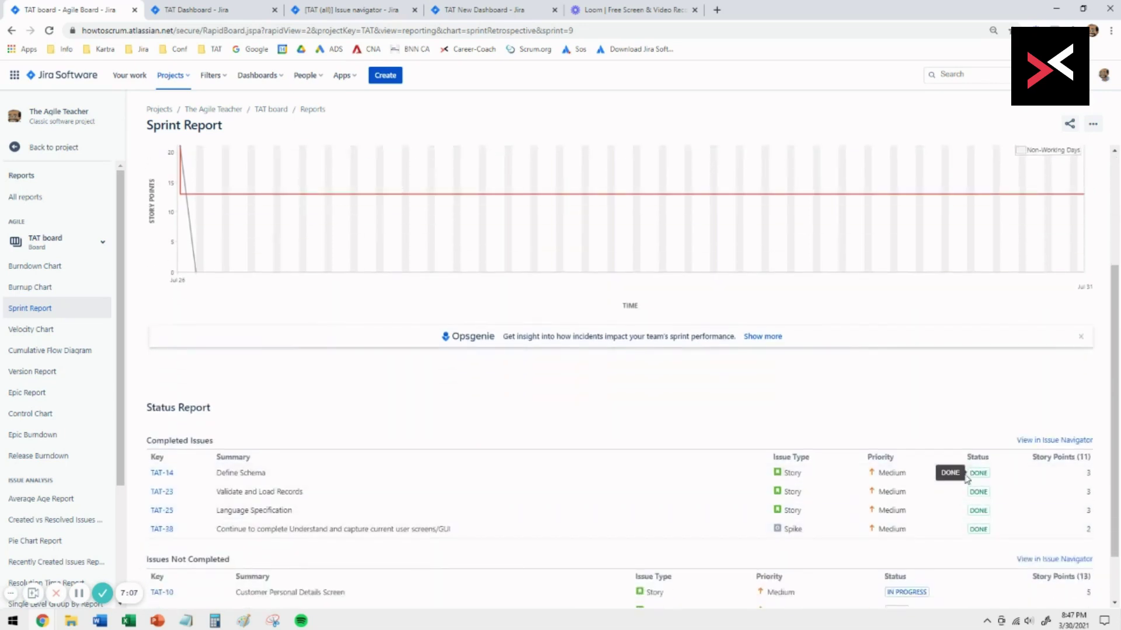
scroll(963, 484, "down", 1)
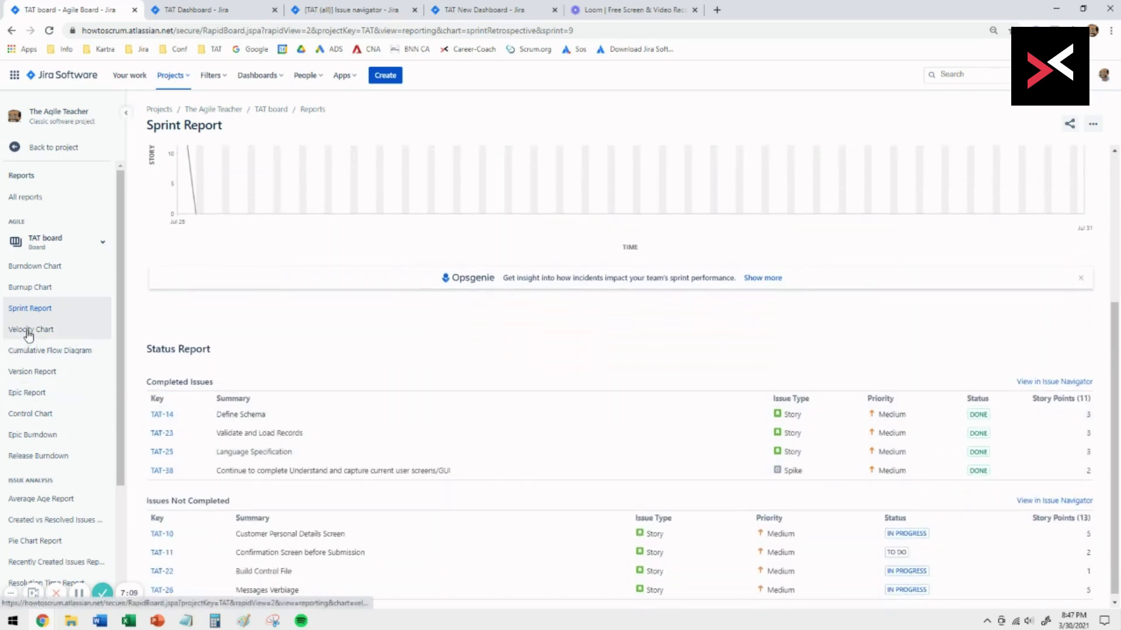
left_click(28, 330)
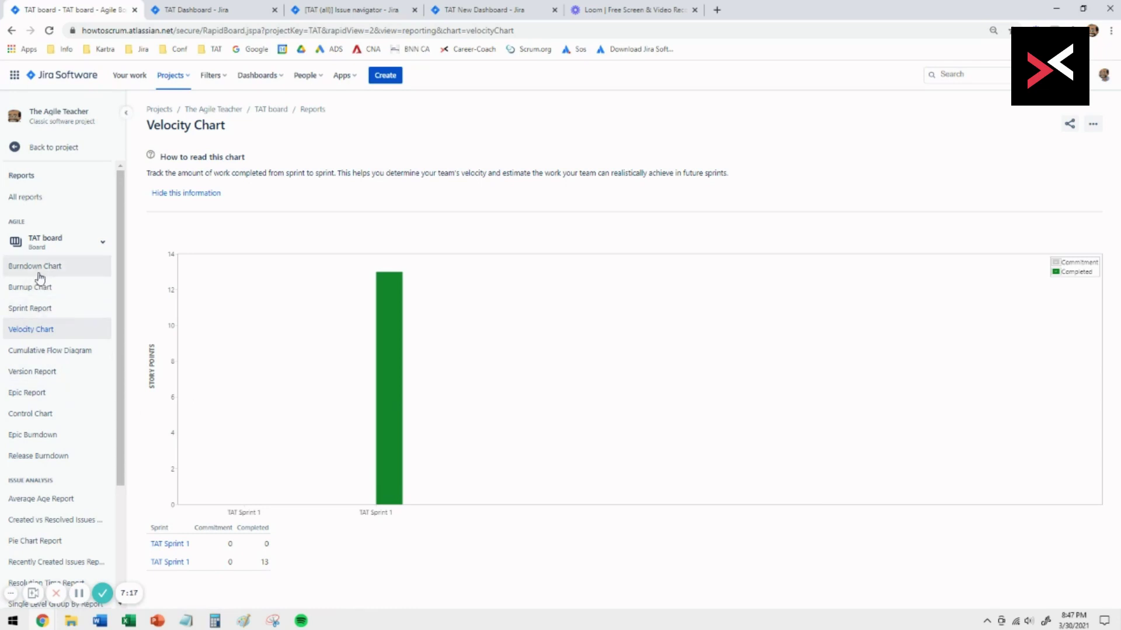
left_click(34, 204)
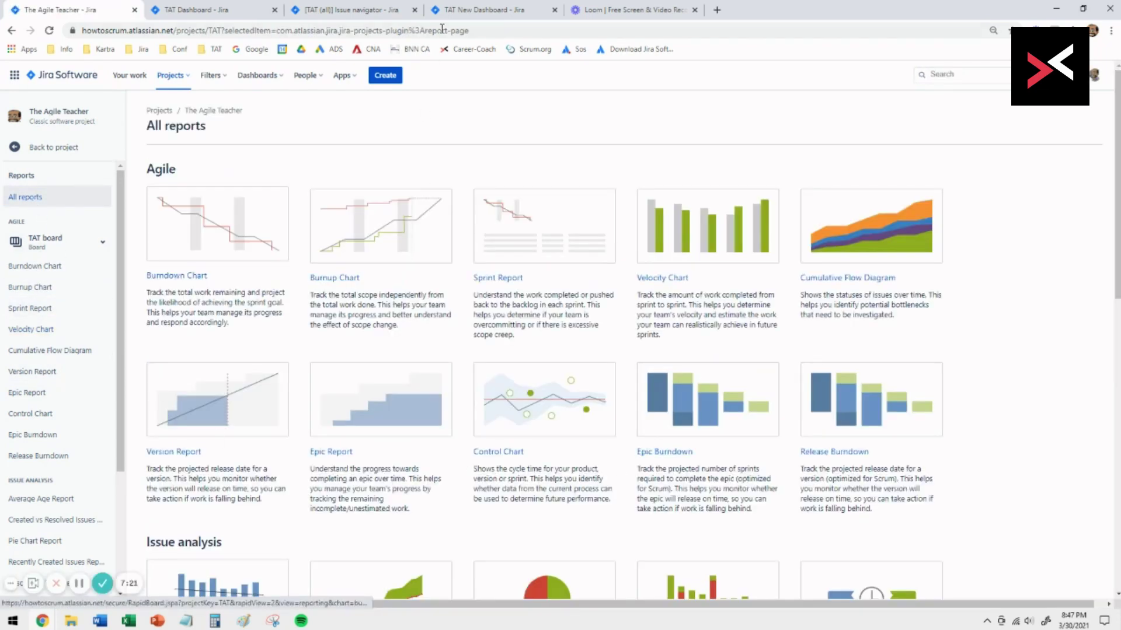
Switch back to the TAT New Dashboard browser tab showing its four gadgets.
left_click(467, 12)
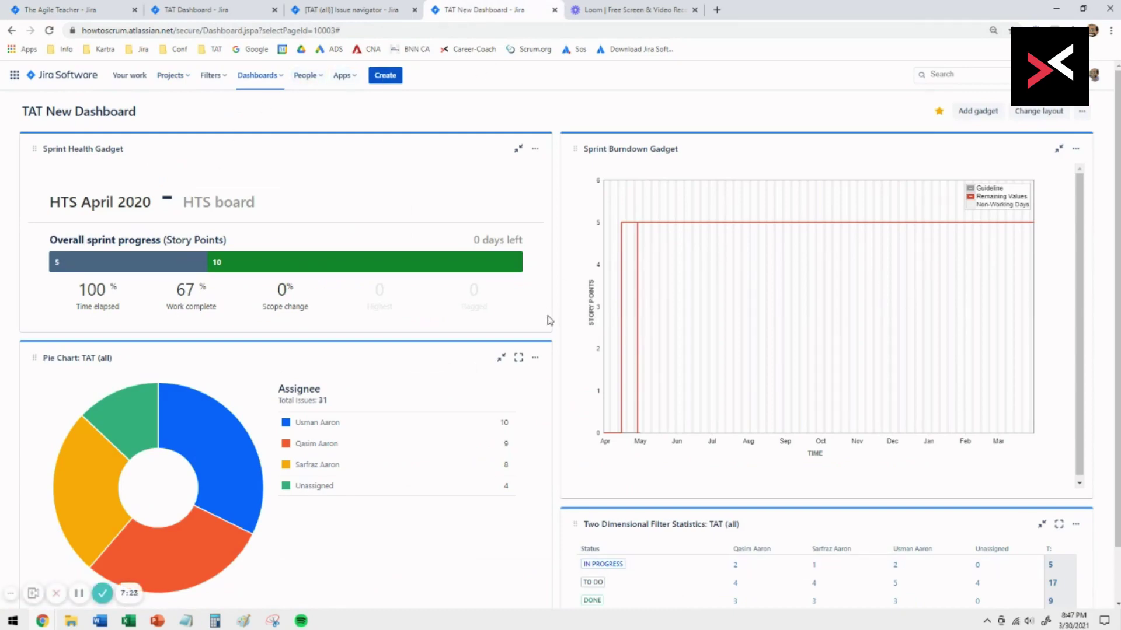